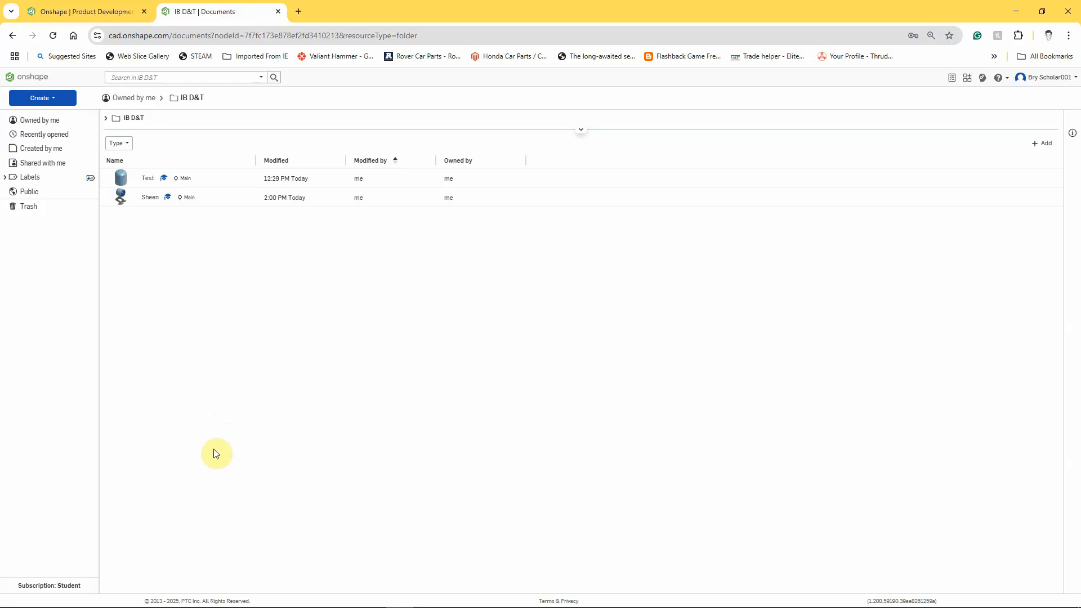
- Open the Sheen document from the IB D&T folder
left_click(149, 198)
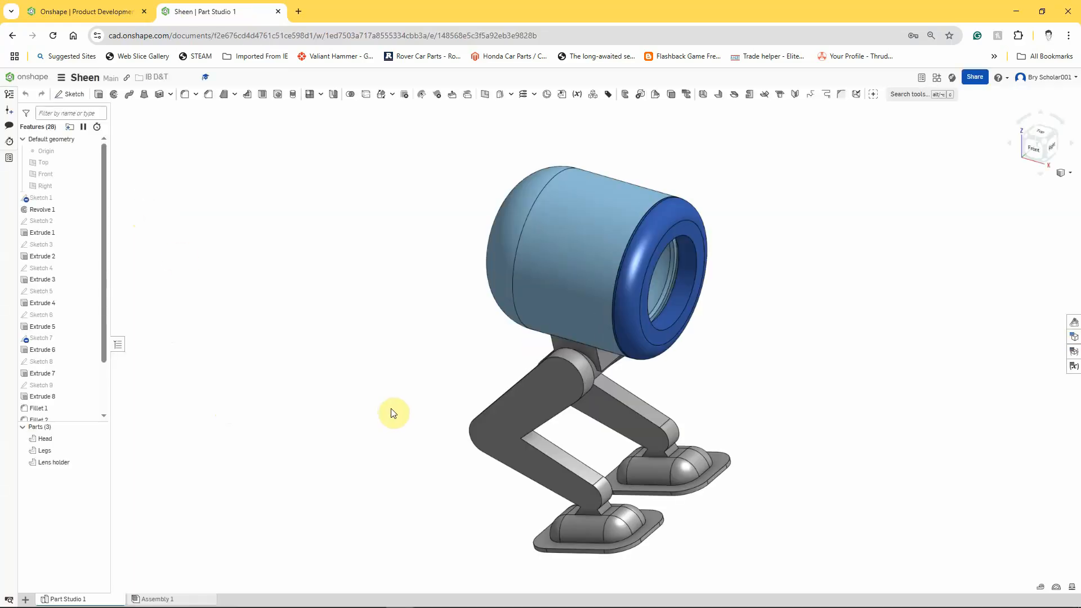
right_click_drag(374, 336, 357, 316)
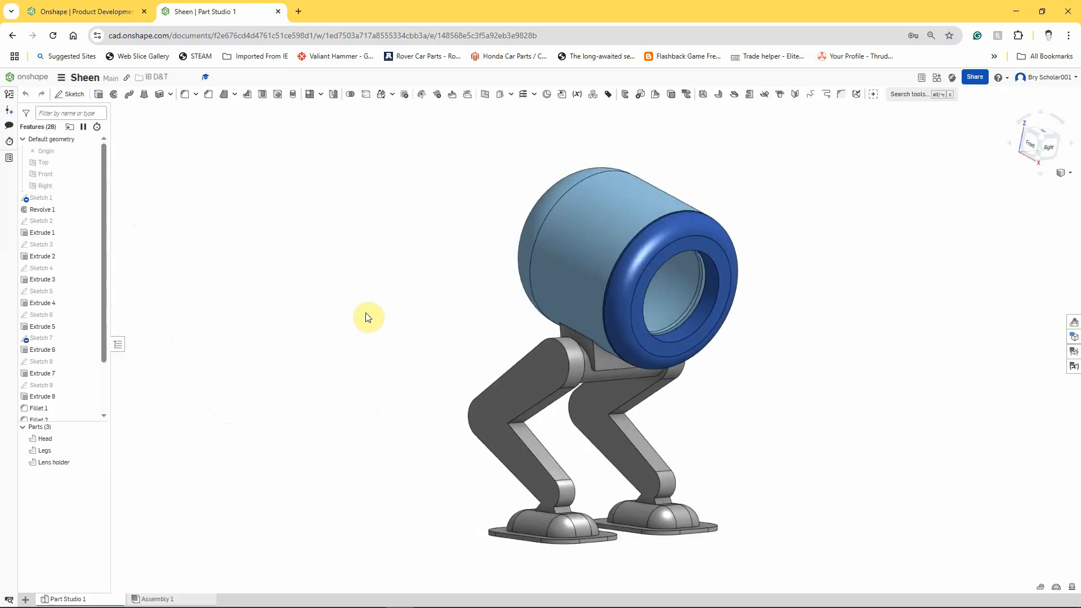
- Show the Origin and the Top, Front and Right planes
left_click(90, 150)
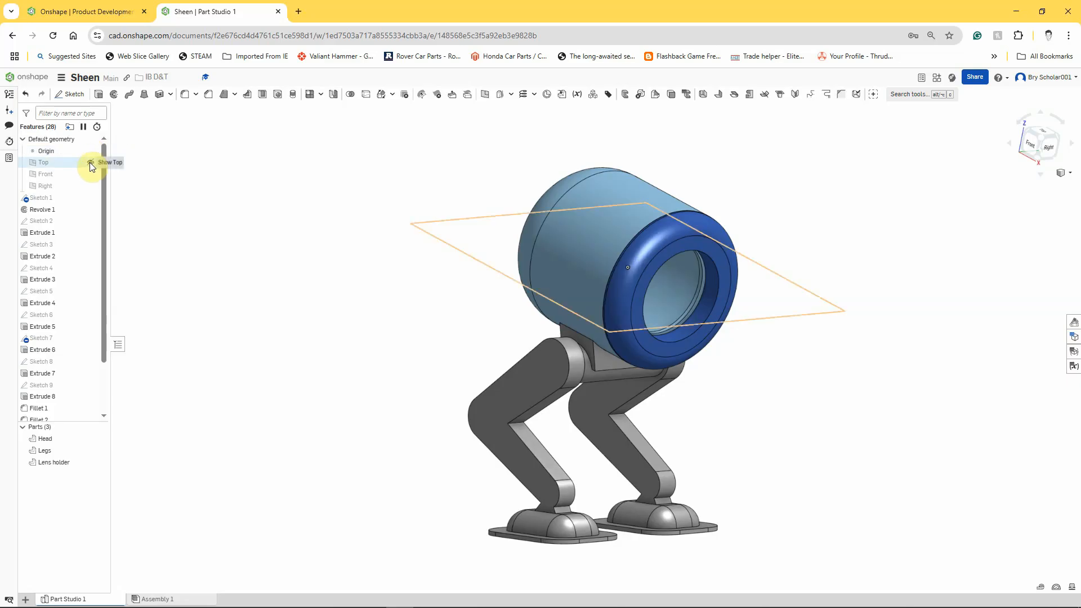
left_click(90, 162)
left_click(90, 174)
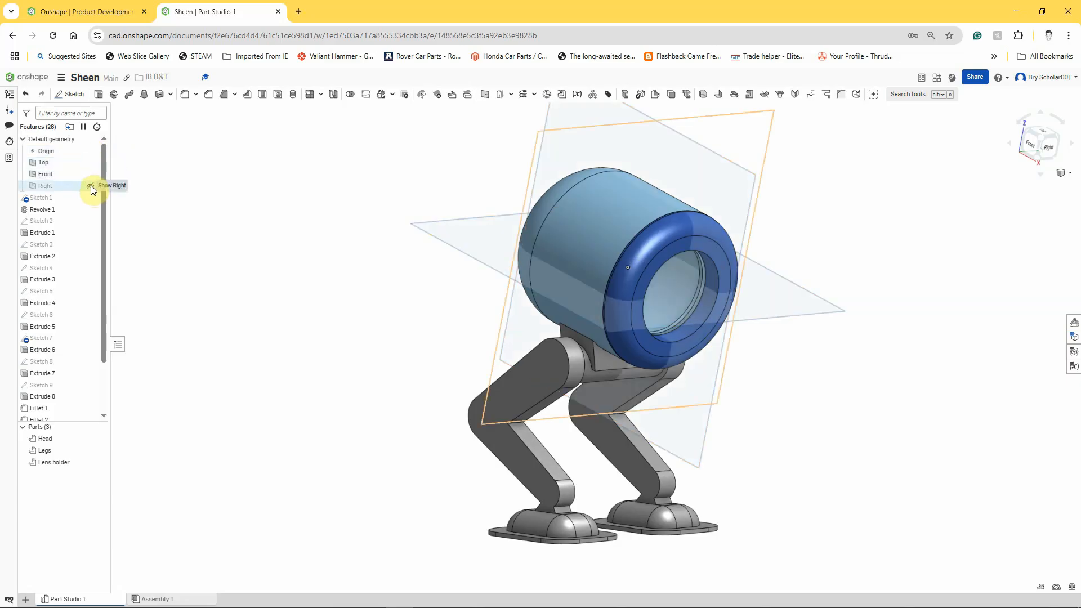
left_click(91, 185)
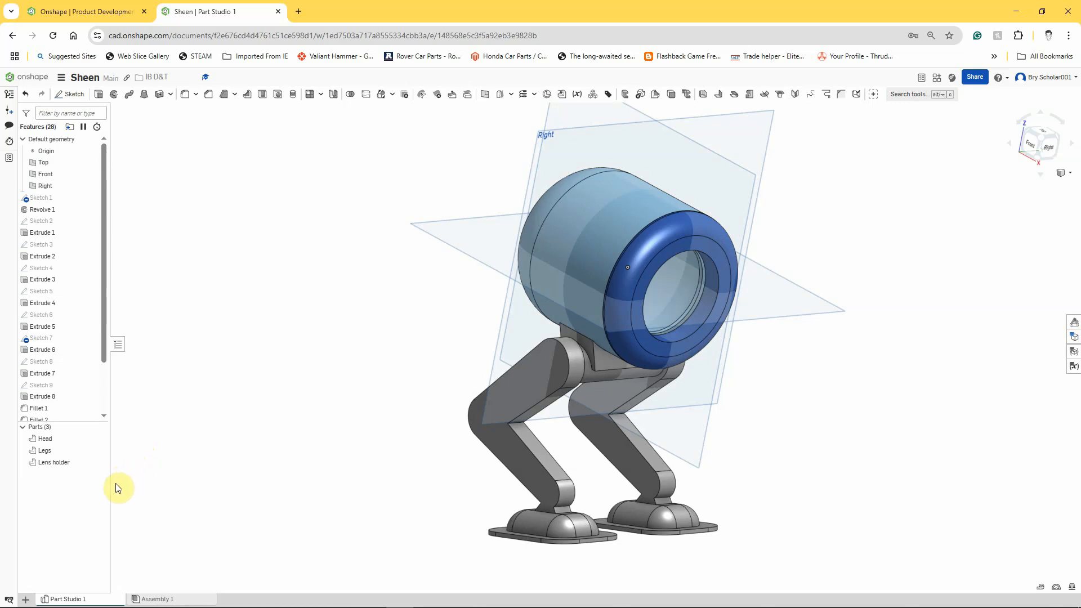
- Hide the Lens holder and Legs parts, leaving only the Head visible
left_click(97, 461)
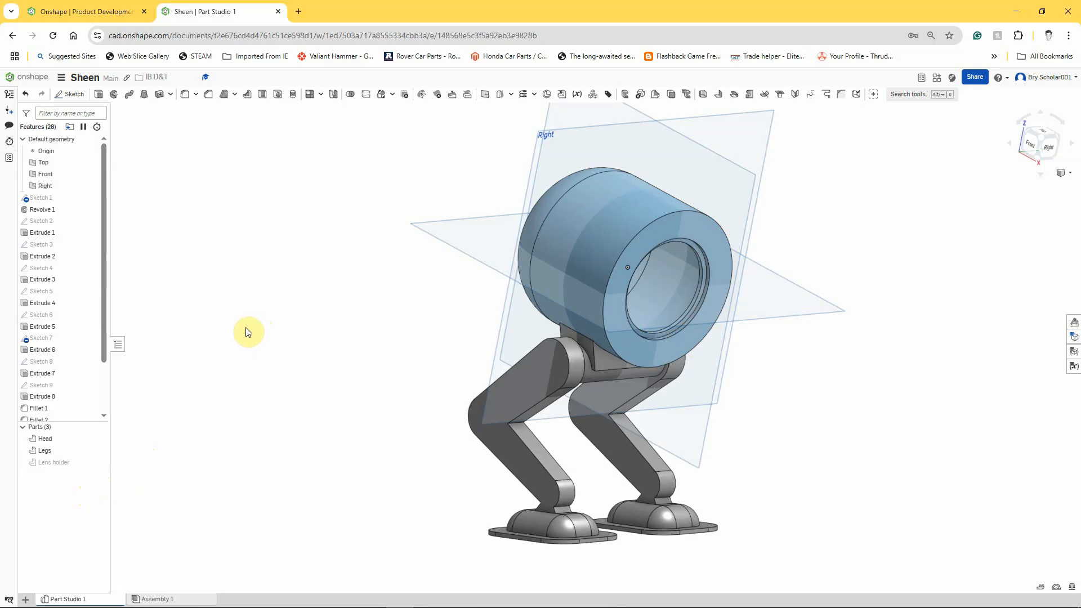
mouse_move(352, 356)
right_mouse_down()
mouse_move(355, 346)
mouse_move(343, 346)
mouse_move(347, 359)
mouse_move(364, 329)
mouse_move(367, 357)
right_mouse_up()
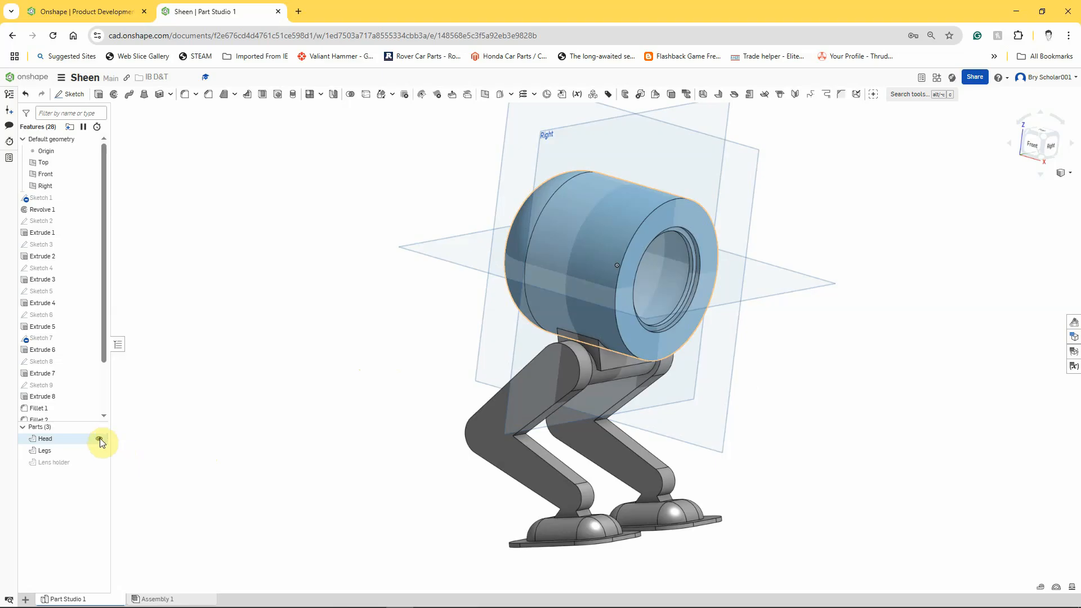
left_click(100, 438)
right_click_drag(309, 365, 295, 393)
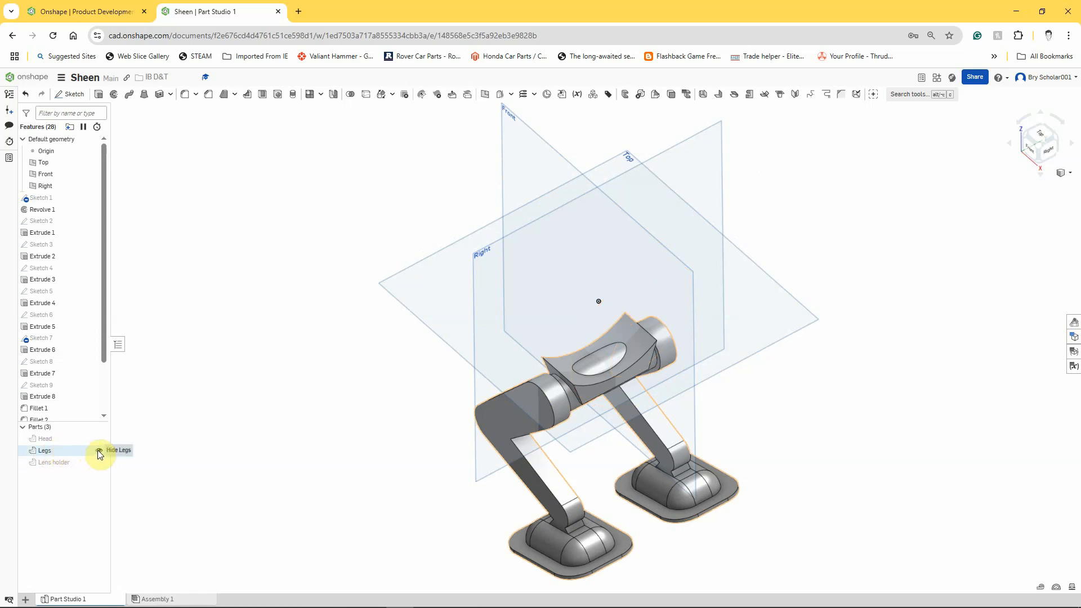
left_click(99, 450)
left_click(98, 439)
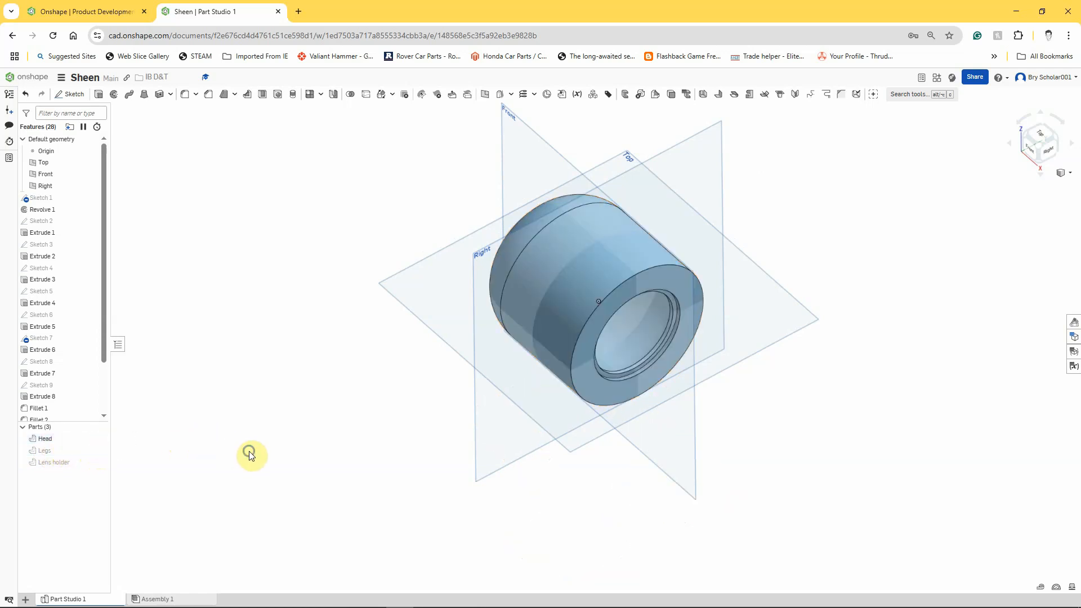
right_click_drag(248, 451, 272, 448)
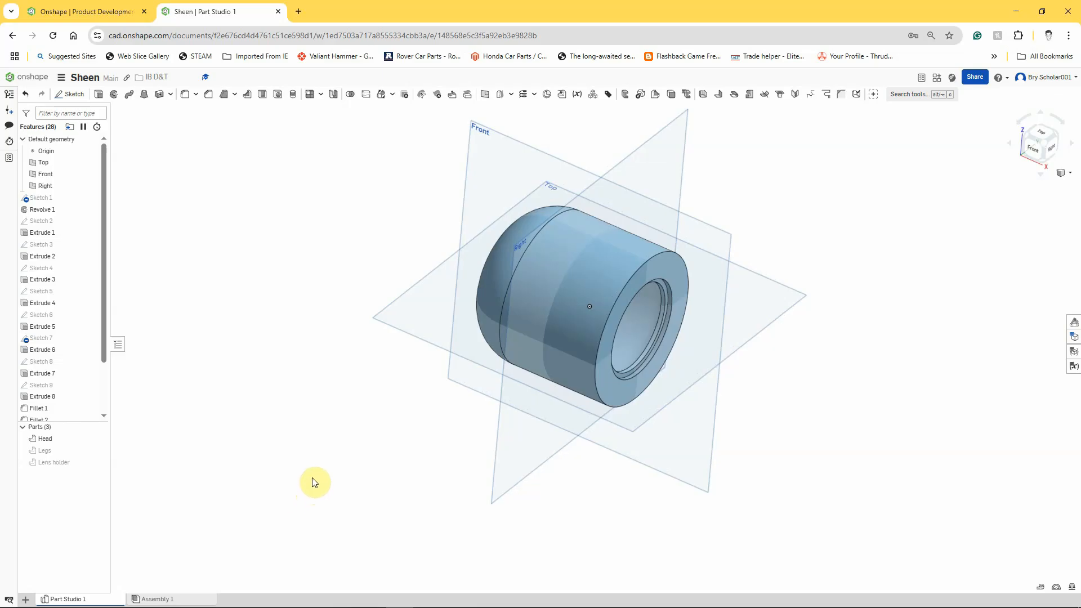
right_click_drag(314, 482, 340, 496)
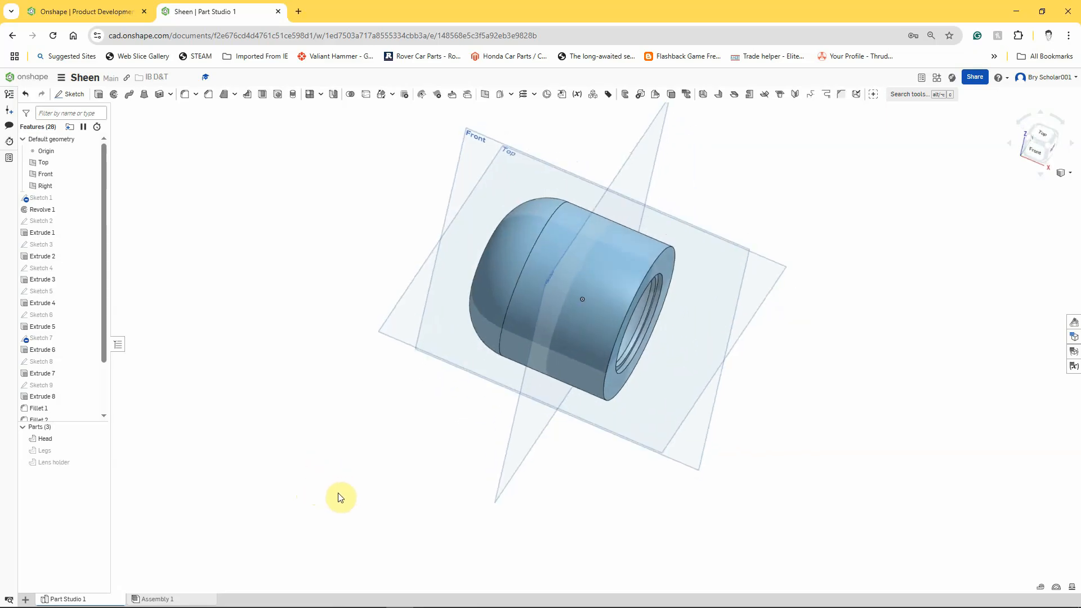
- Start a new sketch on the Top plane and view it normal
right_click(396, 328)
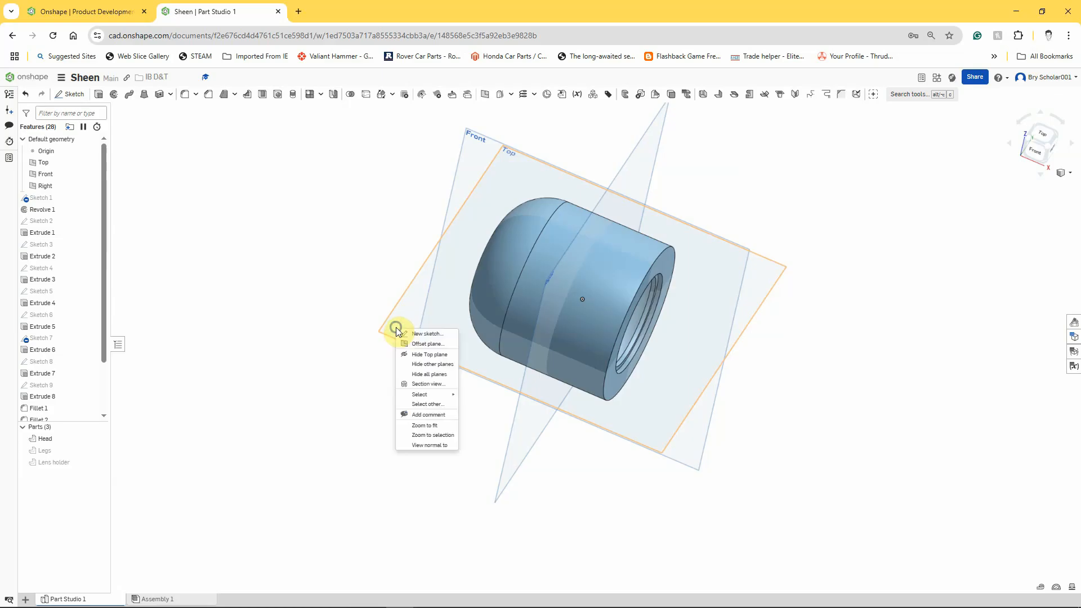
left_click(413, 334)
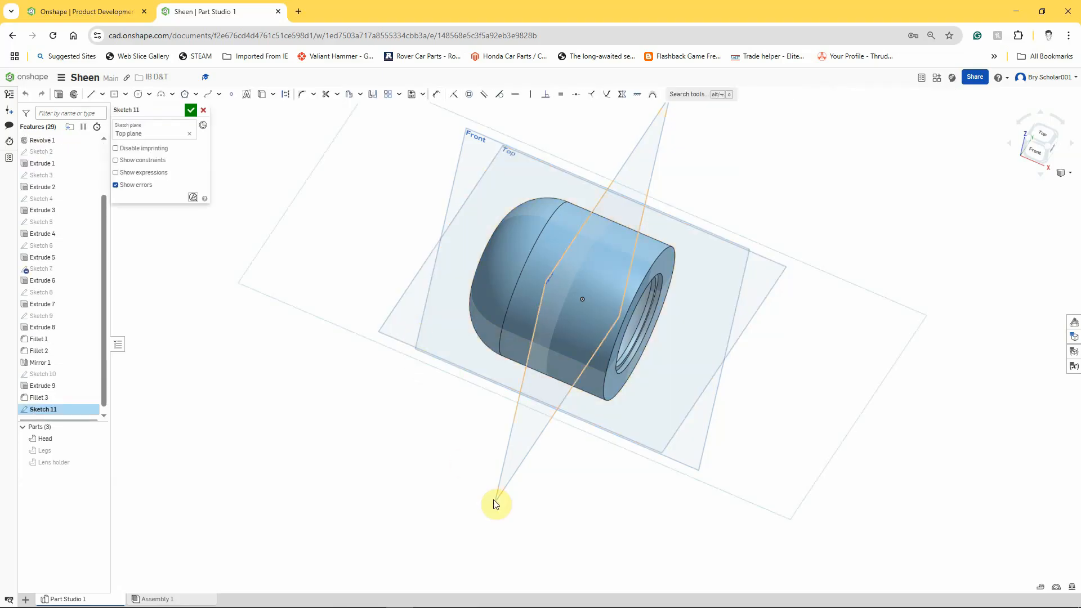
key("n")
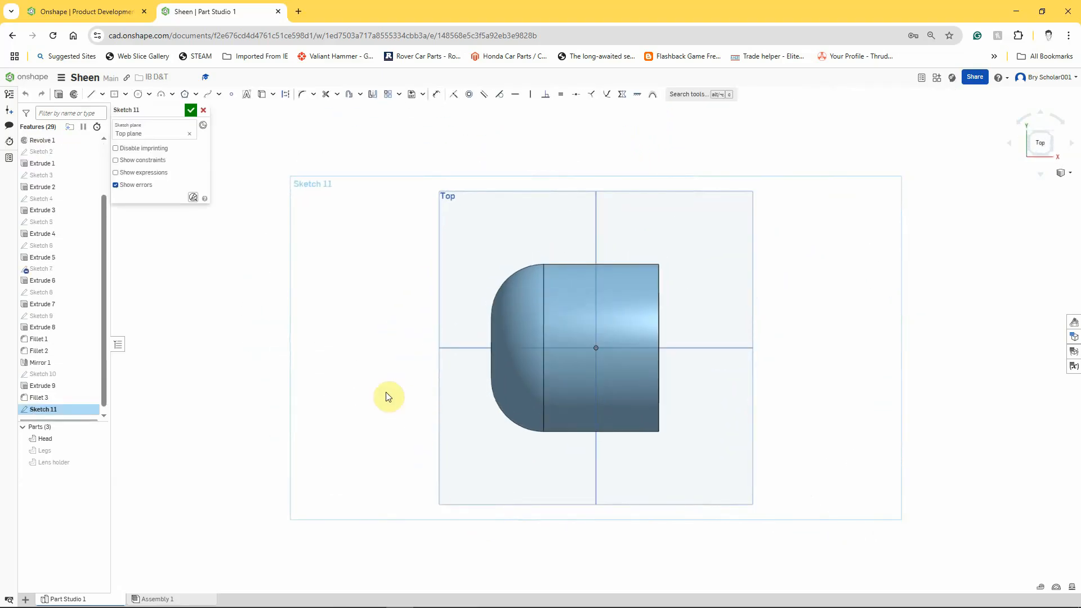
- Draw a circle about 17 mm in diameter centred on the origin
left_click(138, 96)
left_click(596, 348)
left_click(613, 351)
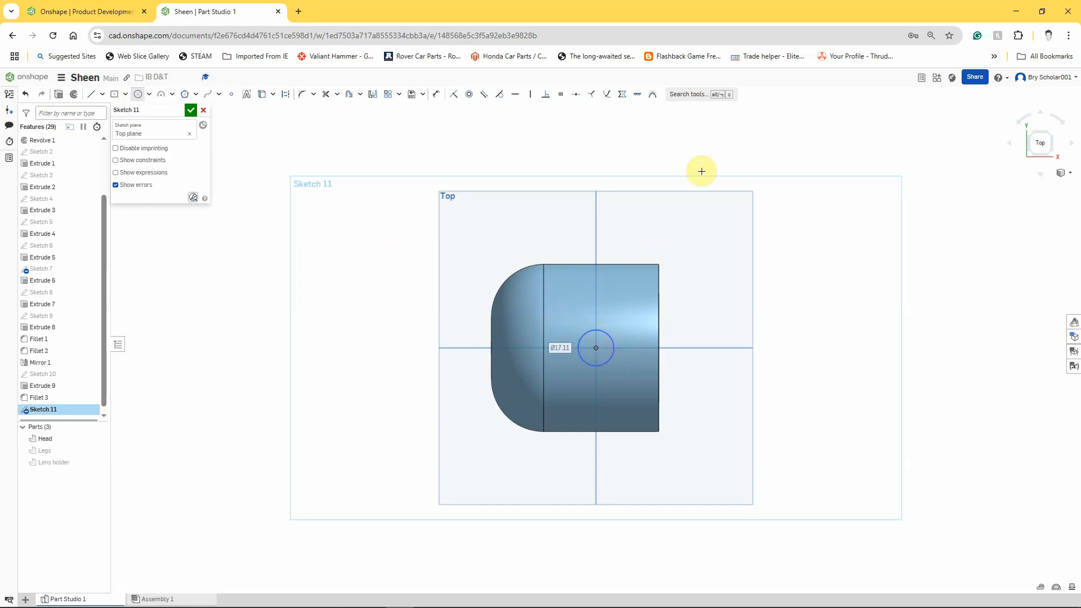
- Dimension the circle's diameter to 10 mm
left_click(437, 94)
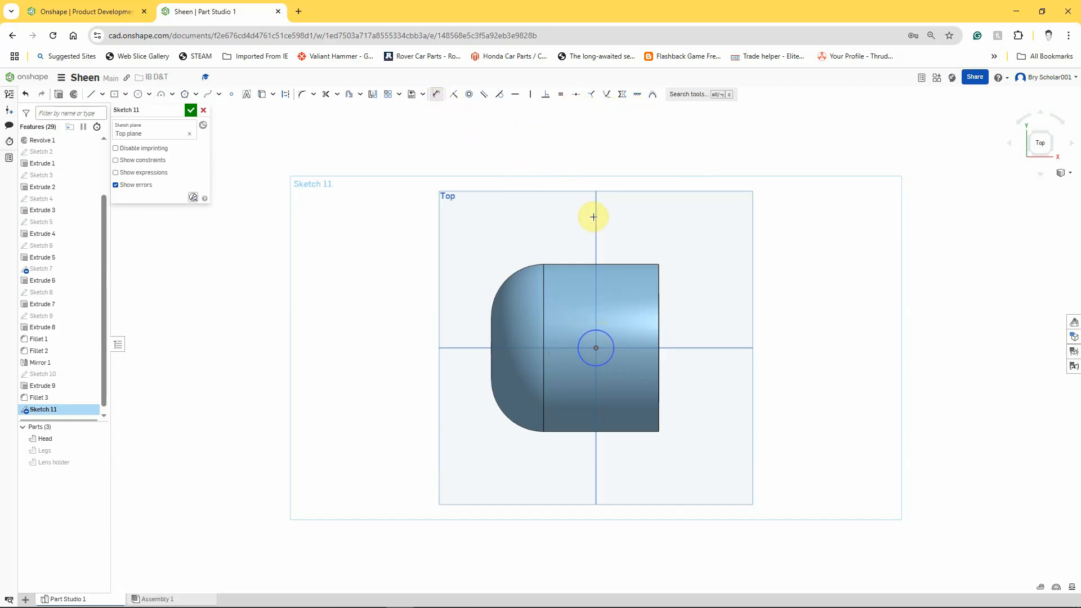
left_click(604, 332)
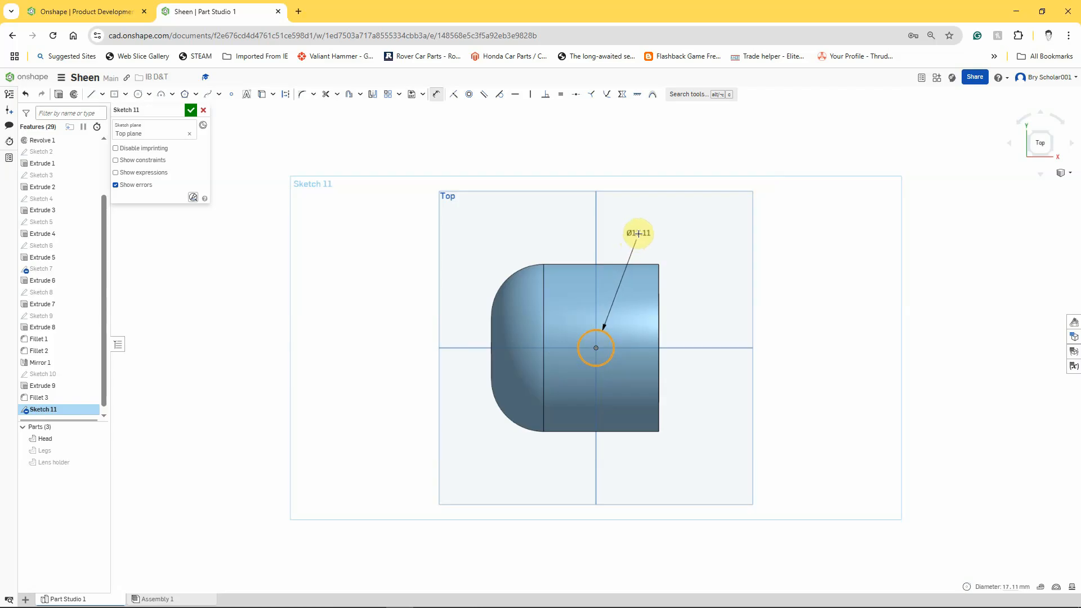
left_click(638, 233)
type("10")
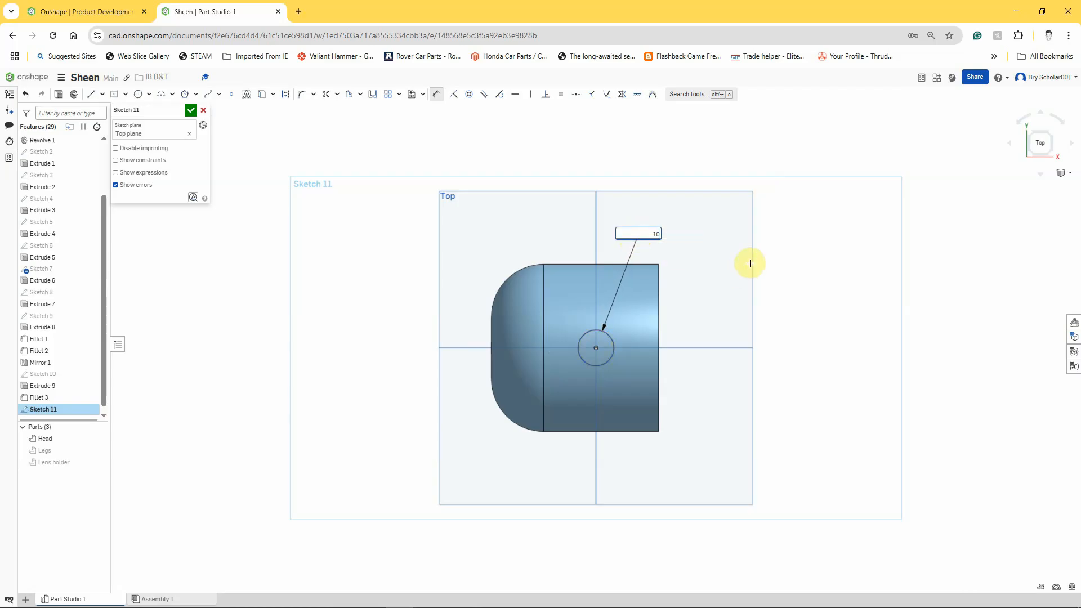
key("Return")
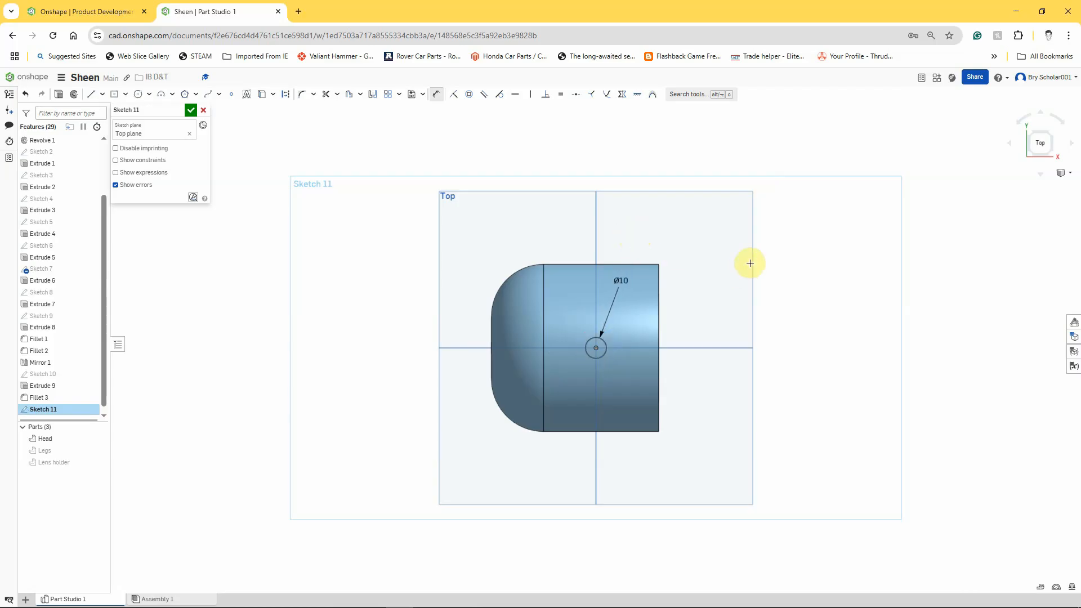
- Extrude the sketch circle as a Through all remove cut merged into the Head
right_click_drag(955, 384, 640, 471)
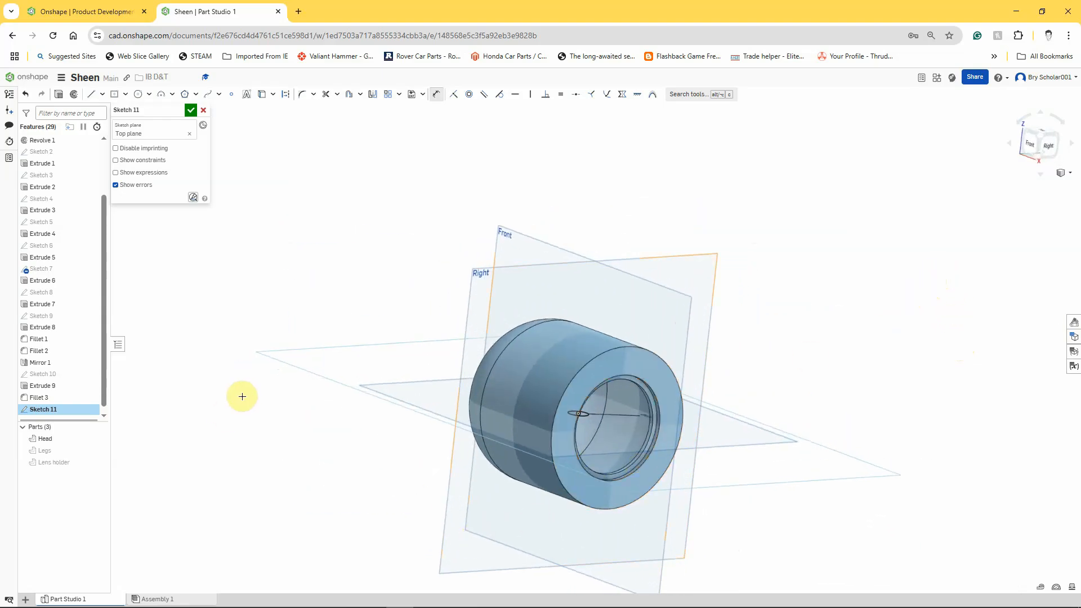
left_click(59, 95)
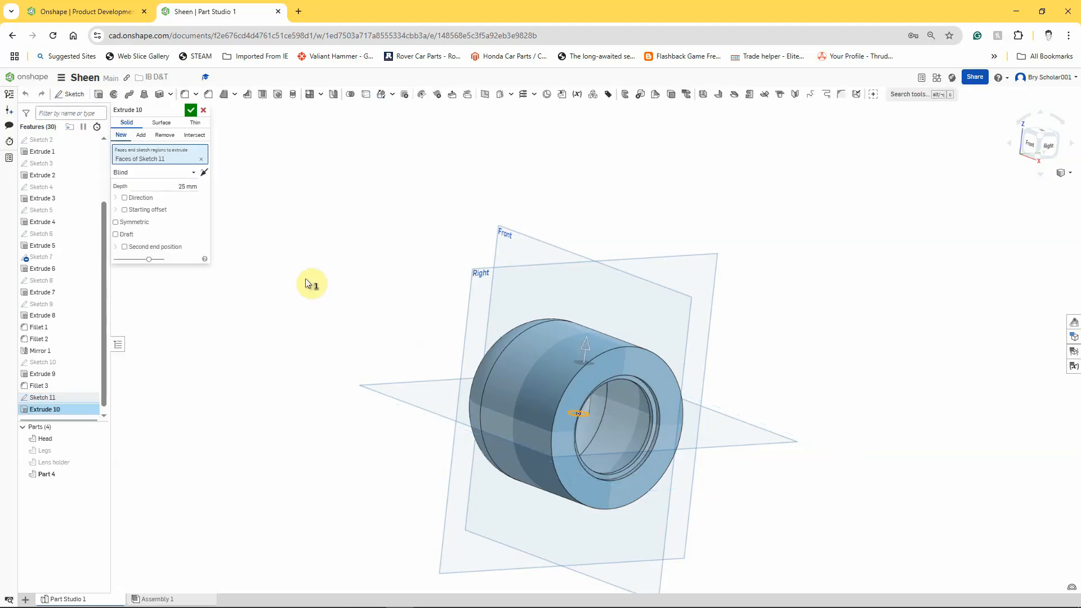
left_click(165, 135)
left_click(381, 338)
right_click_drag(381, 337, 359, 349)
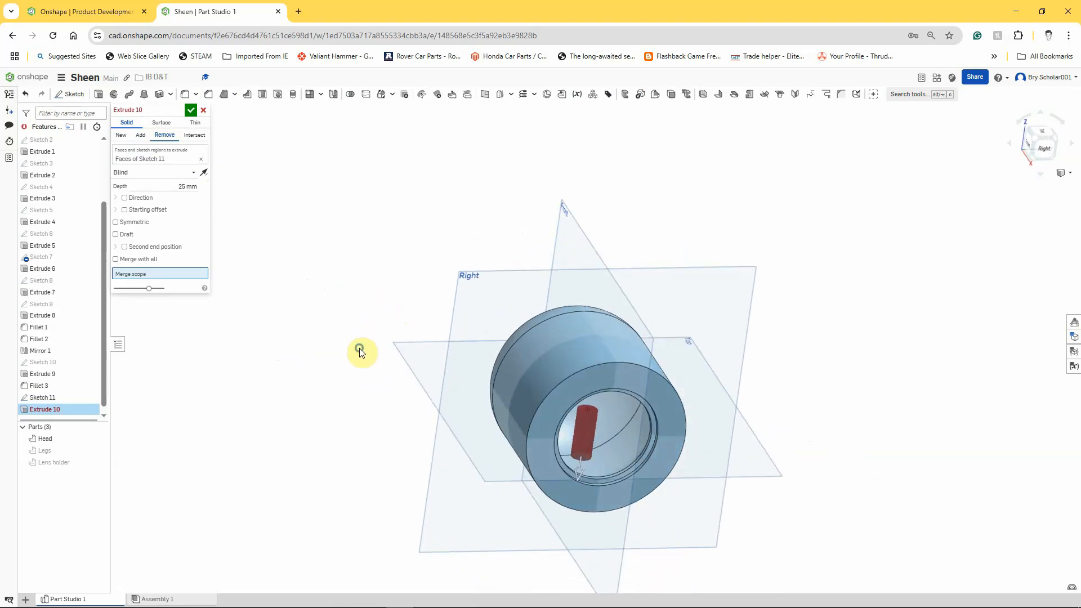
left_click(192, 176)
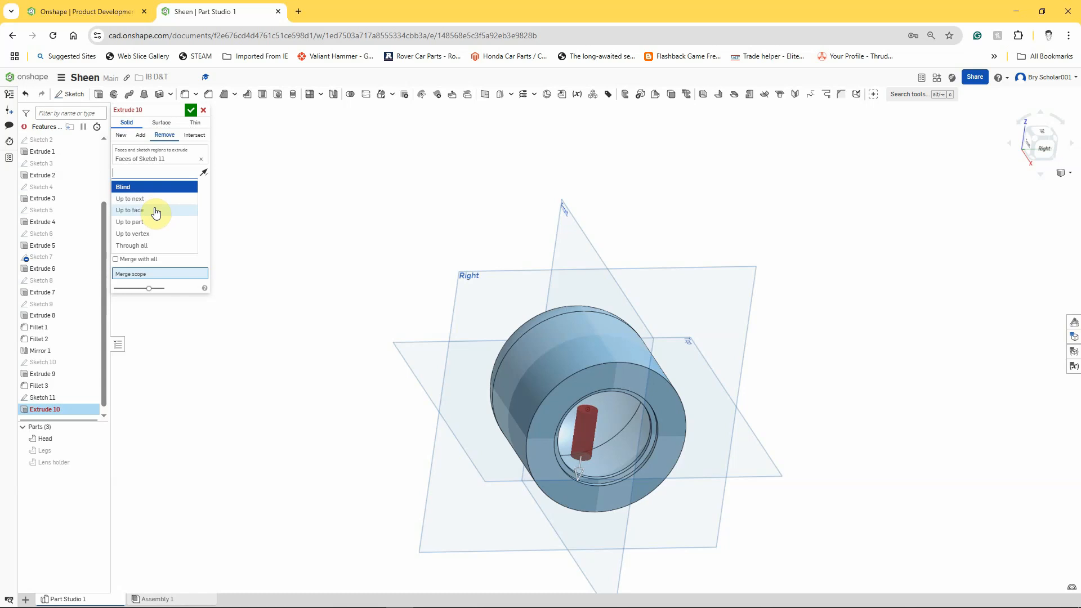
left_click(144, 246)
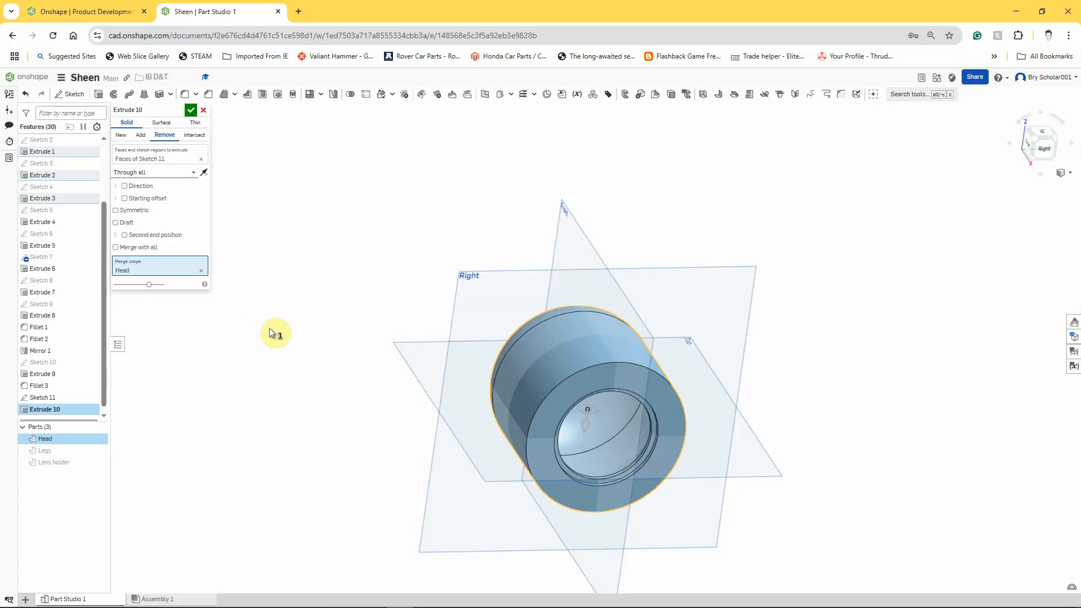
right_click_drag(269, 328, 250, 338)
right_click_drag(350, 326, 352, 335)
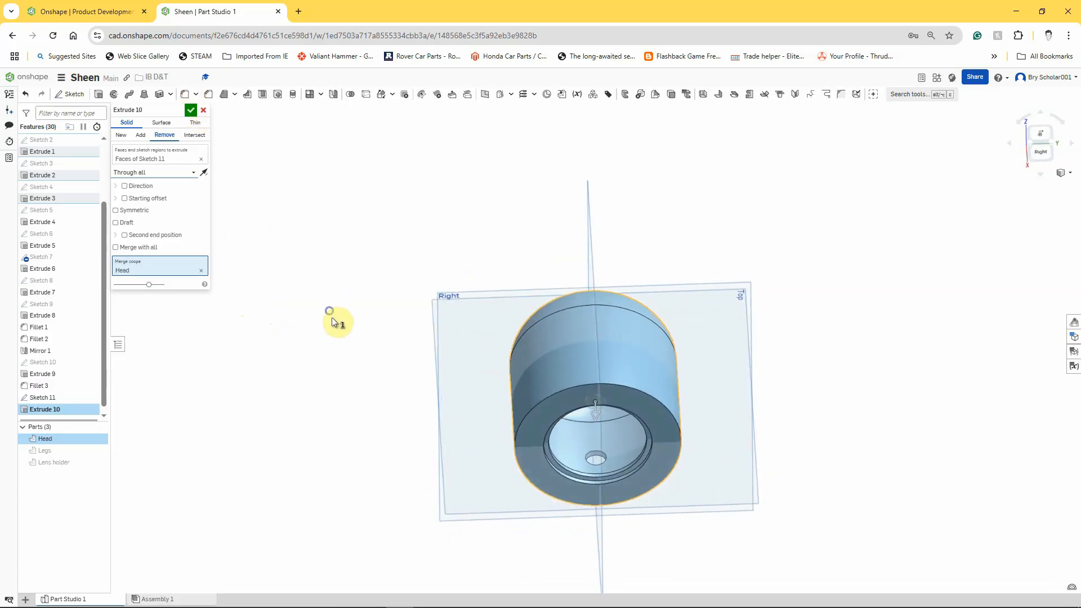
left_click(191, 110)
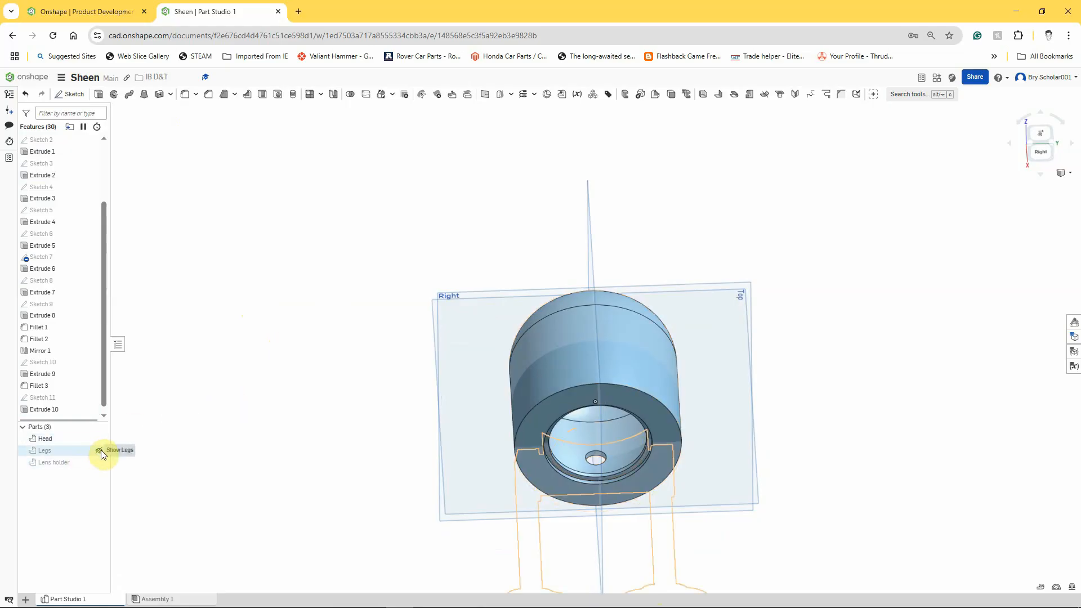
- Show the Legs part again and inspect the new hole in the Head
left_click(99, 451)
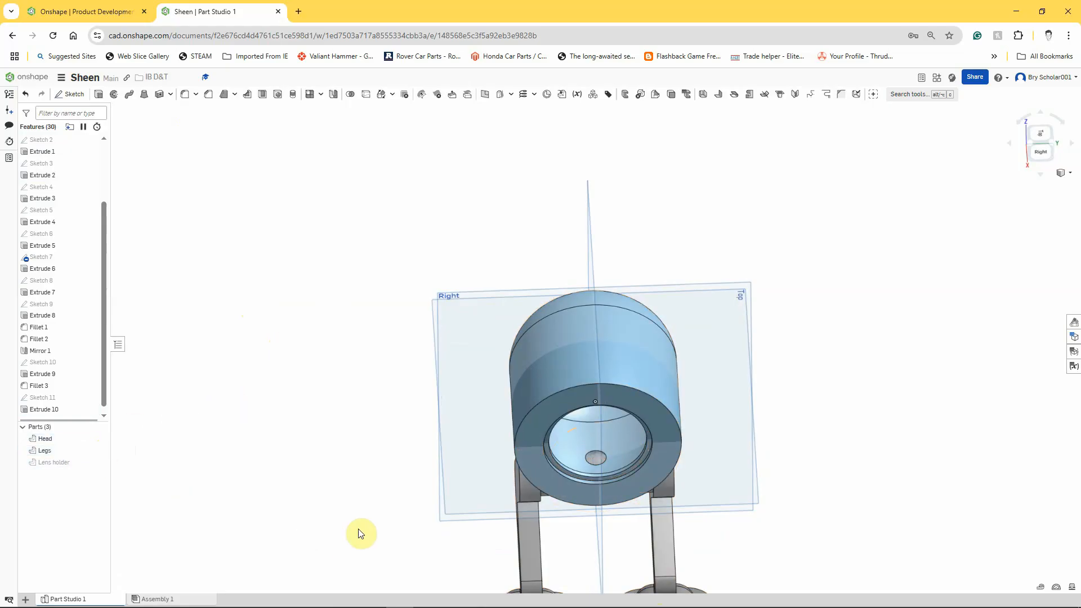
scroll(624, 476, "up", 10)
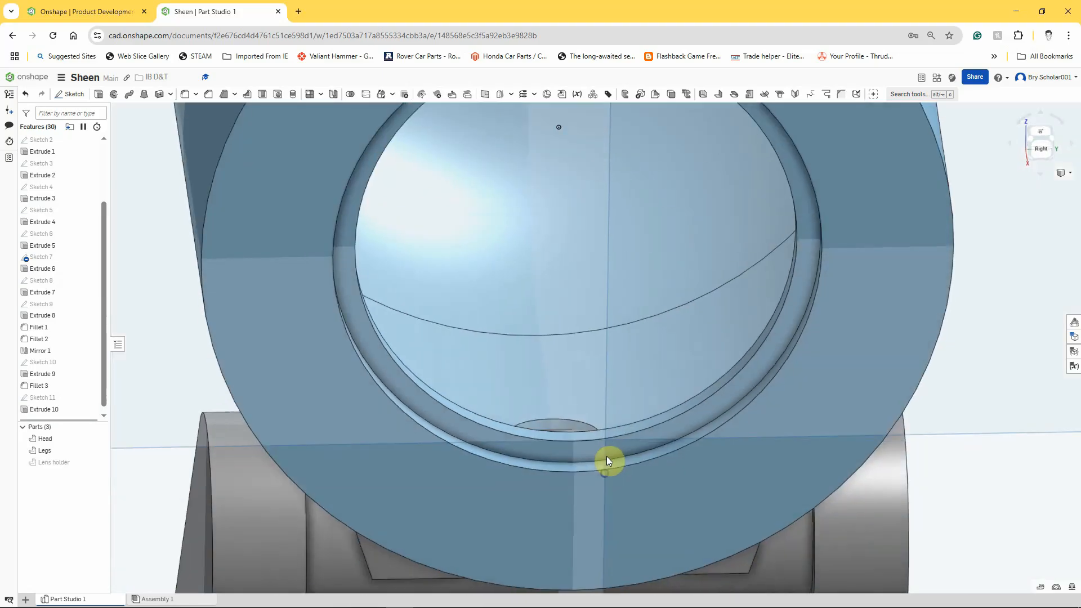
mouse_move(608, 465)
right_mouse_down()
mouse_move(630, 468)
mouse_move(592, 488)
mouse_move(594, 478)
mouse_move(633, 478)
right_mouse_up()
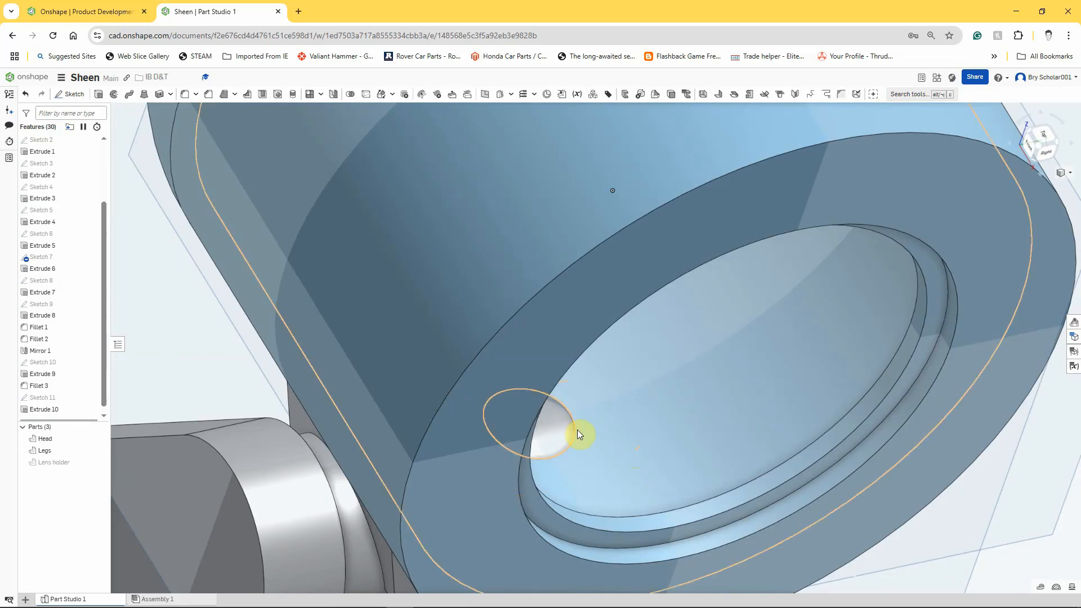
scroll(579, 434, "down", 3)
scroll(579, 434, "down", 6)
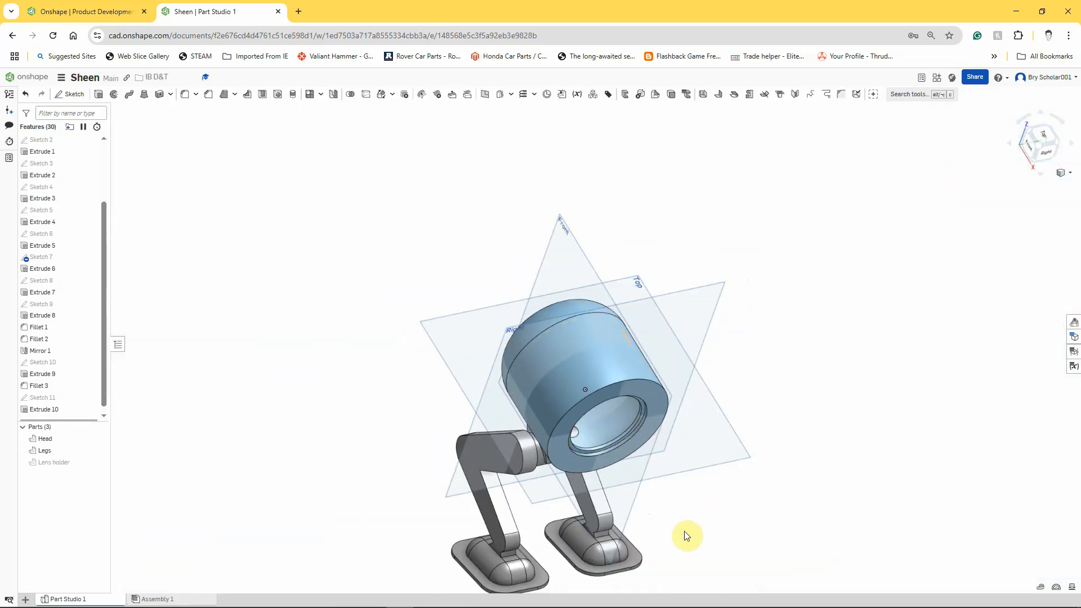
scroll(687, 536, "down", 3)
scroll(688, 536, "up", 6)
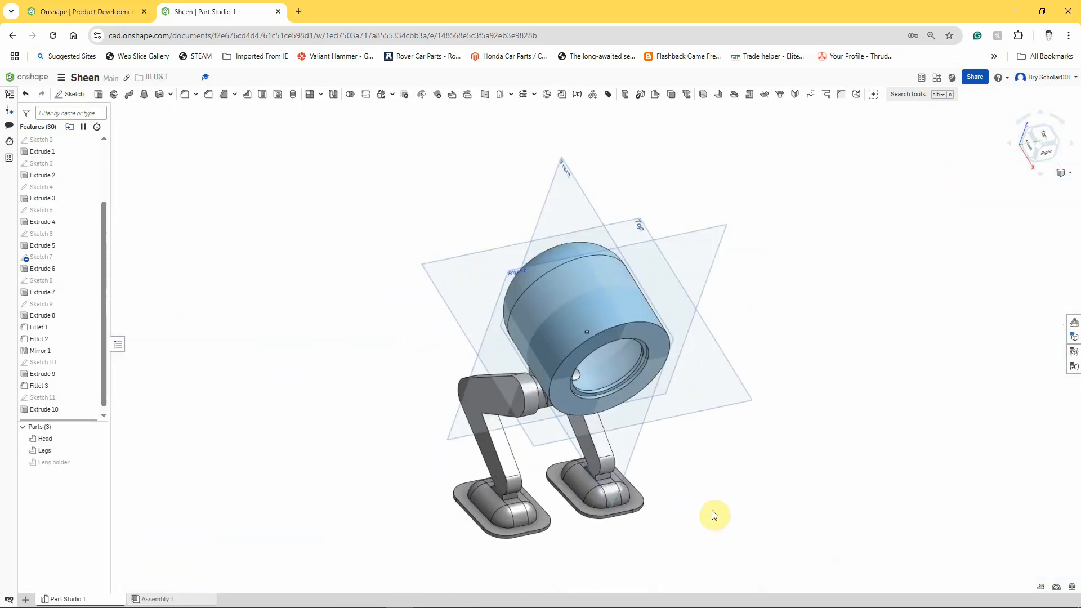
right_click_drag(712, 510, 736, 496)
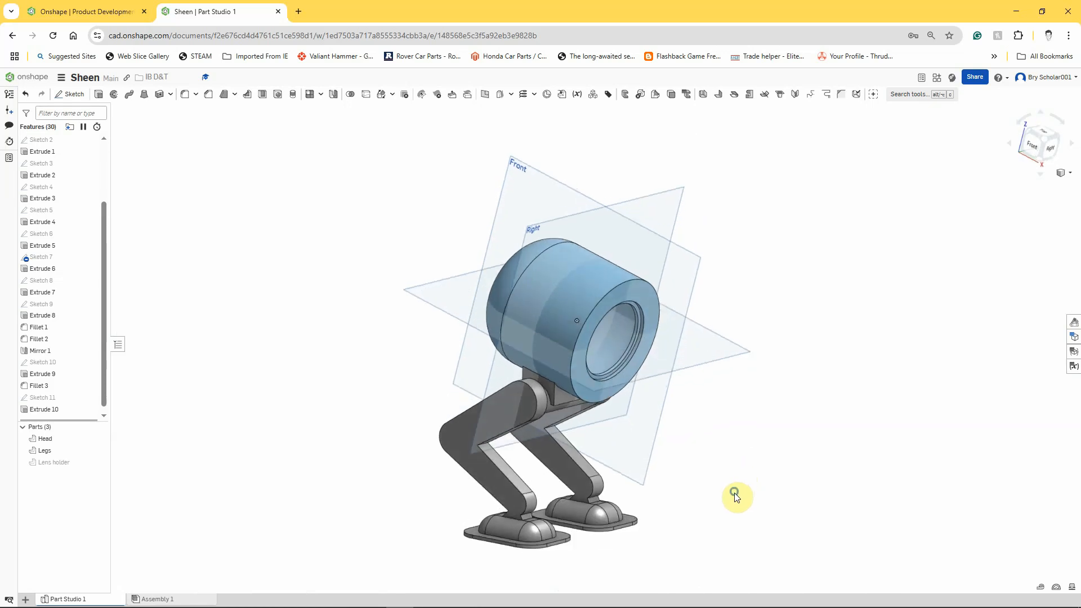
- Boolean subtract the Legs from the Head, with Keep tools turned off
left_click(350, 96)
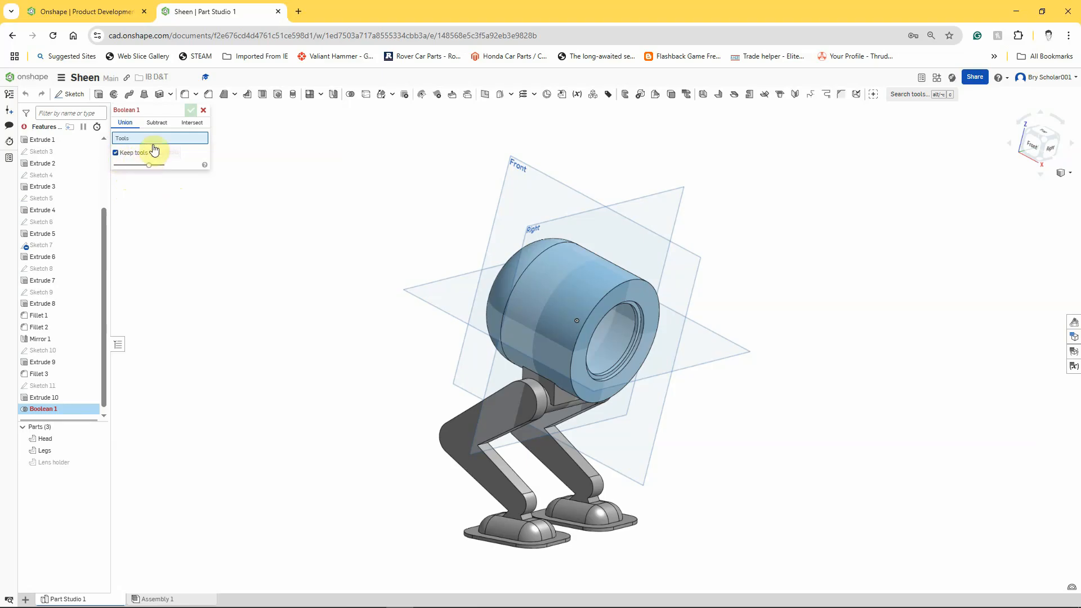
left_click(157, 124)
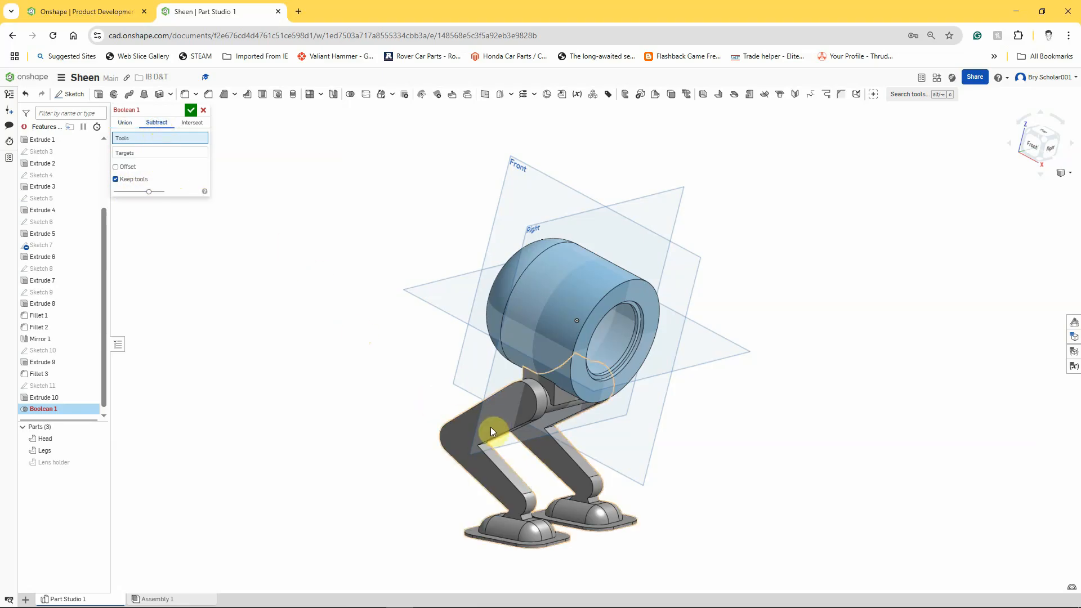
left_click(492, 411)
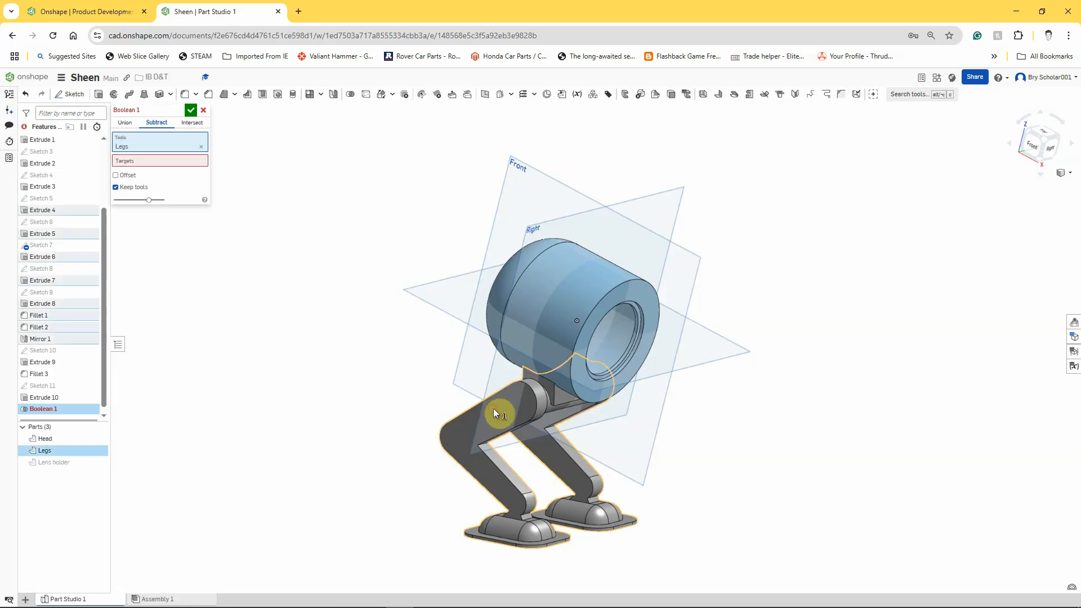
left_click(146, 163)
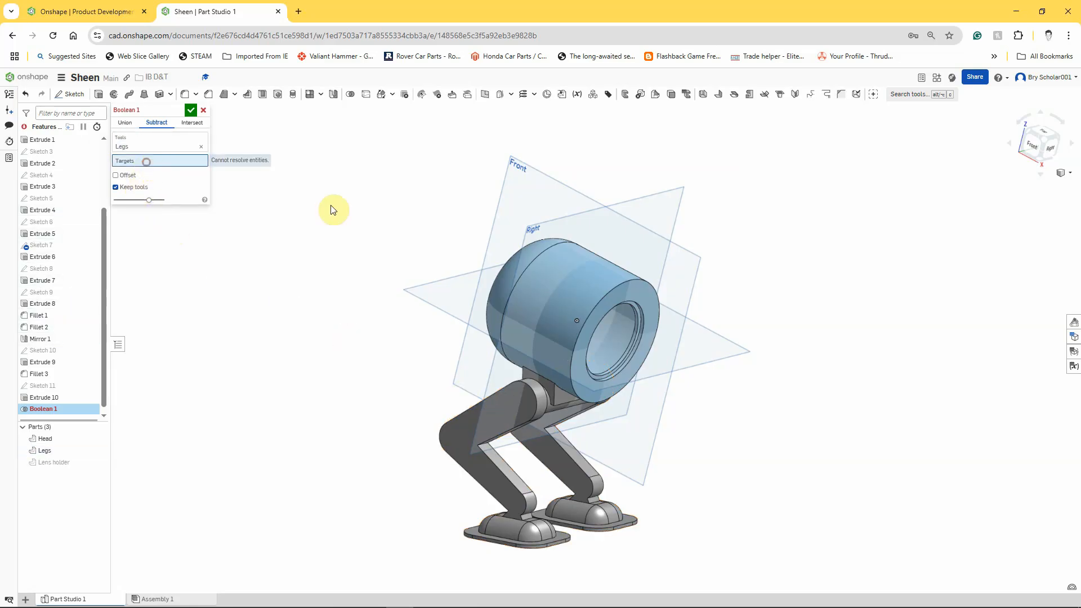
left_click(538, 298)
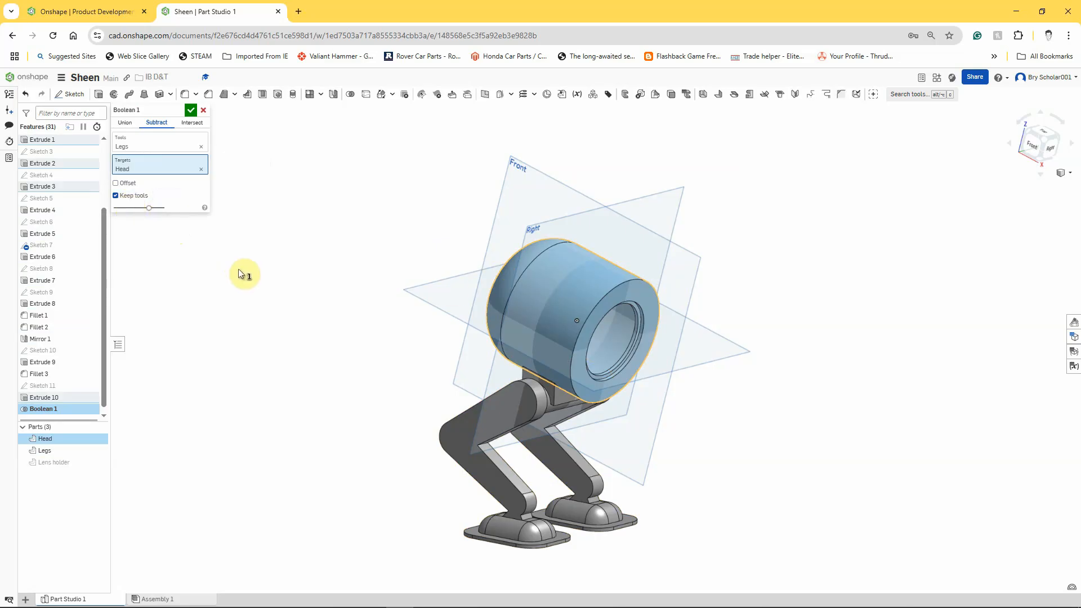
left_click(116, 197)
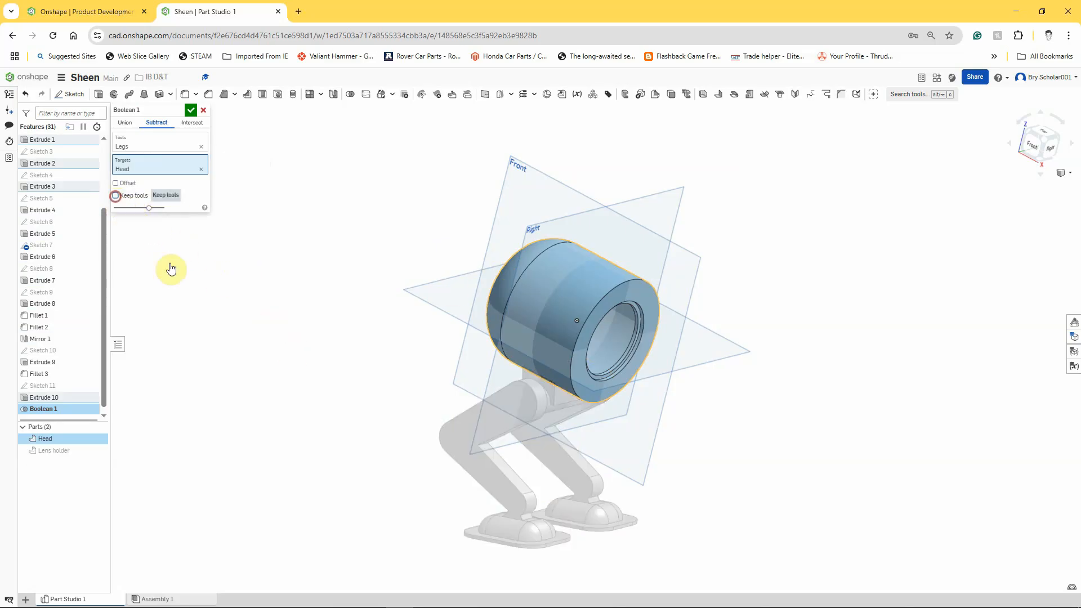
left_click(191, 111)
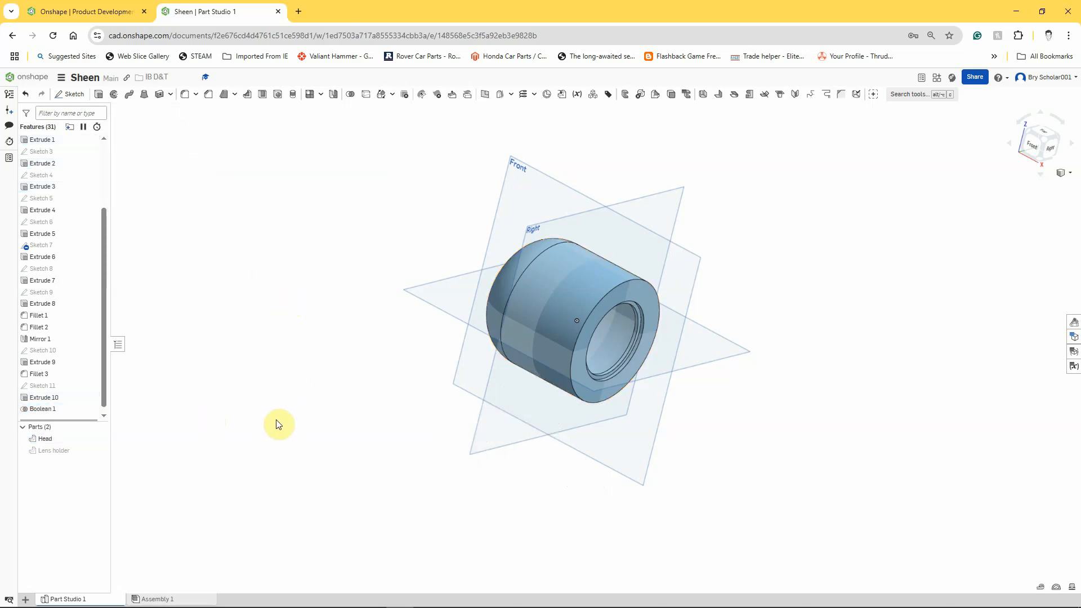
- Edit the Boolean feature to turn Keep tools on so the Legs part is retained
mouse_move(282, 437)
right_mouse_down()
mouse_move(289, 321)
mouse_move(286, 438)
right_mouse_up()
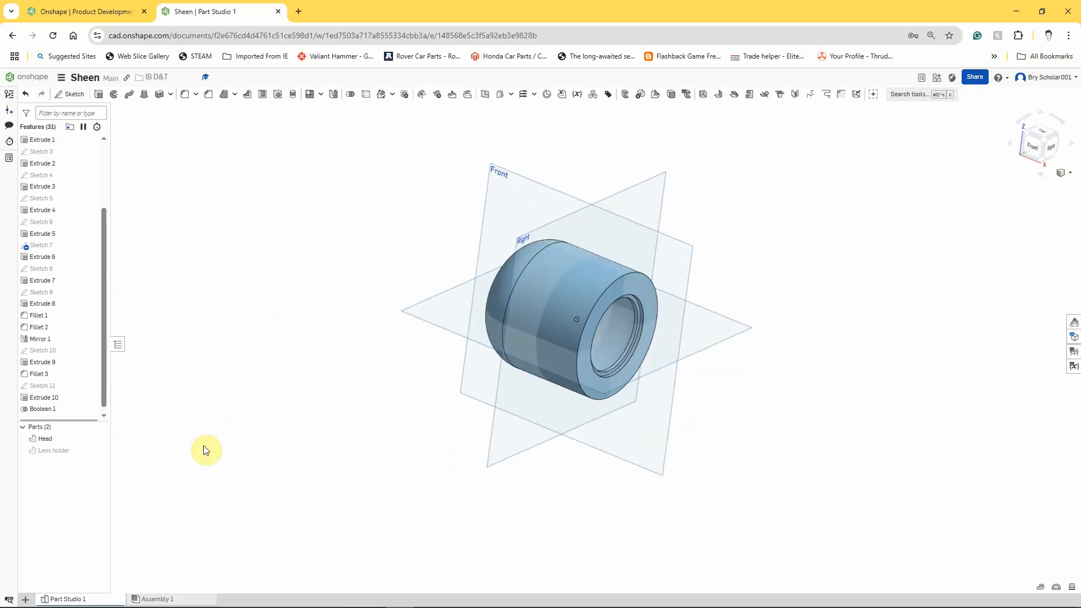
right_click(49, 410)
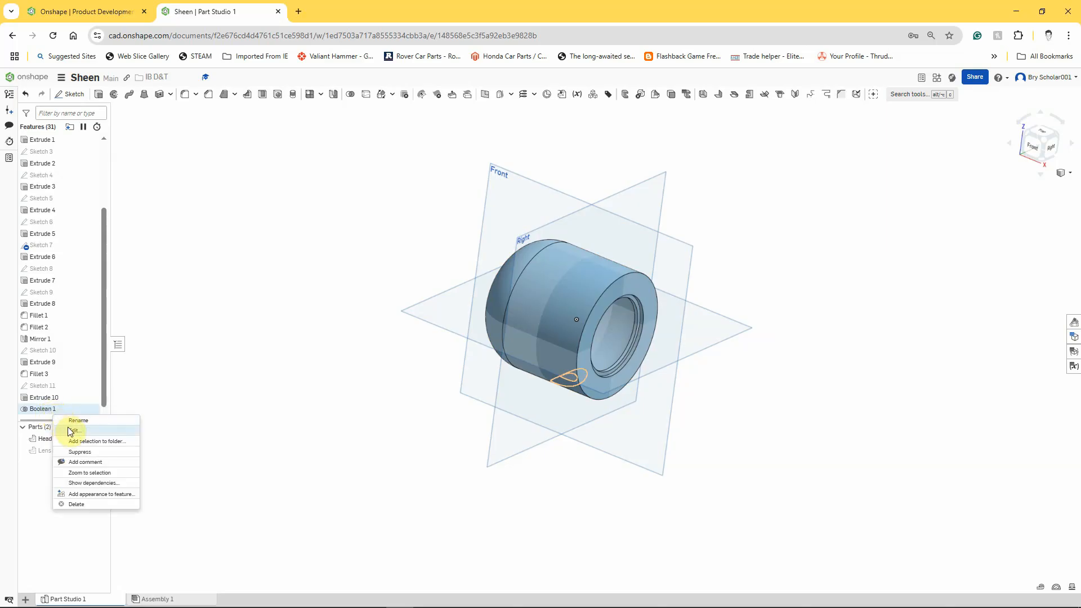
left_click(70, 431)
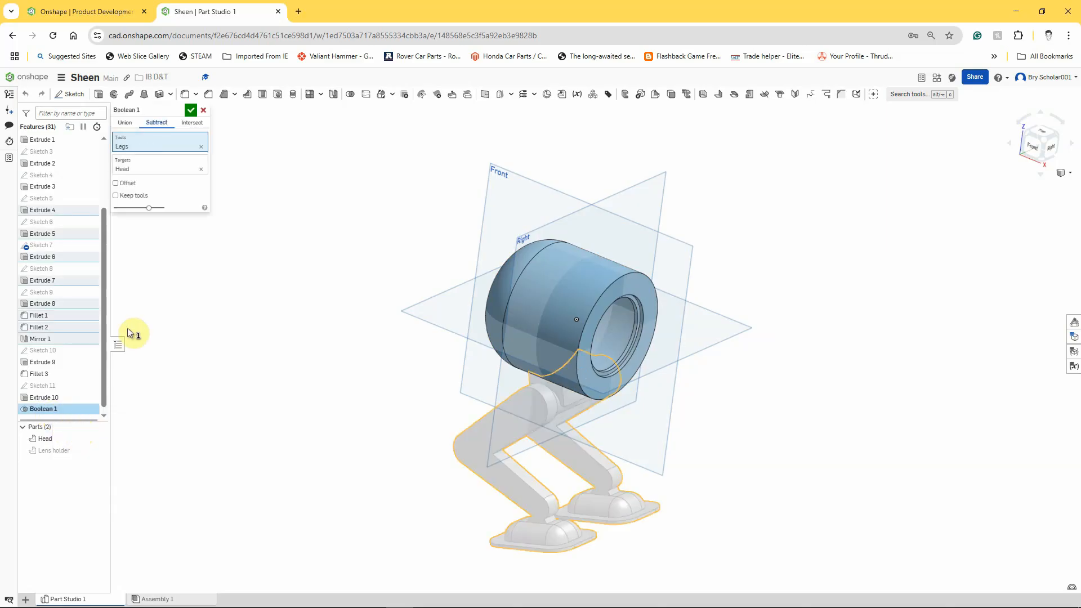
left_click(116, 196)
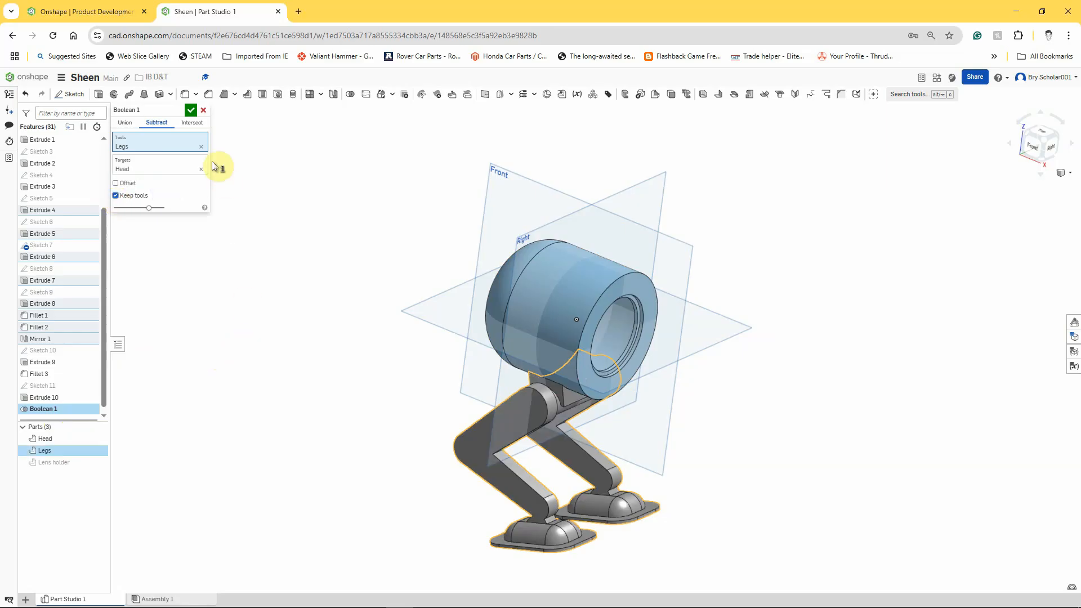
left_click(191, 111)
- Hide and show the Legs part while orbiting to inspect the subtracted Head
mouse_move(387, 433)
right_mouse_down()
mouse_move(379, 379)
mouse_move(372, 434)
mouse_move(326, 425)
mouse_move(370, 435)
right_mouse_up()
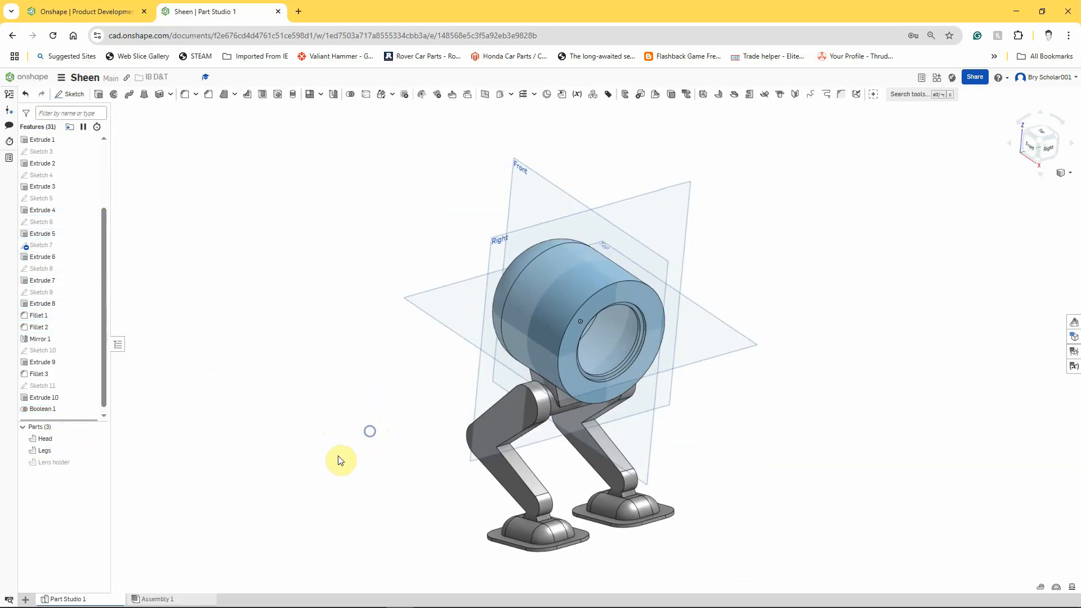
left_click(96, 448)
right_click_drag(231, 510, 270, 503)
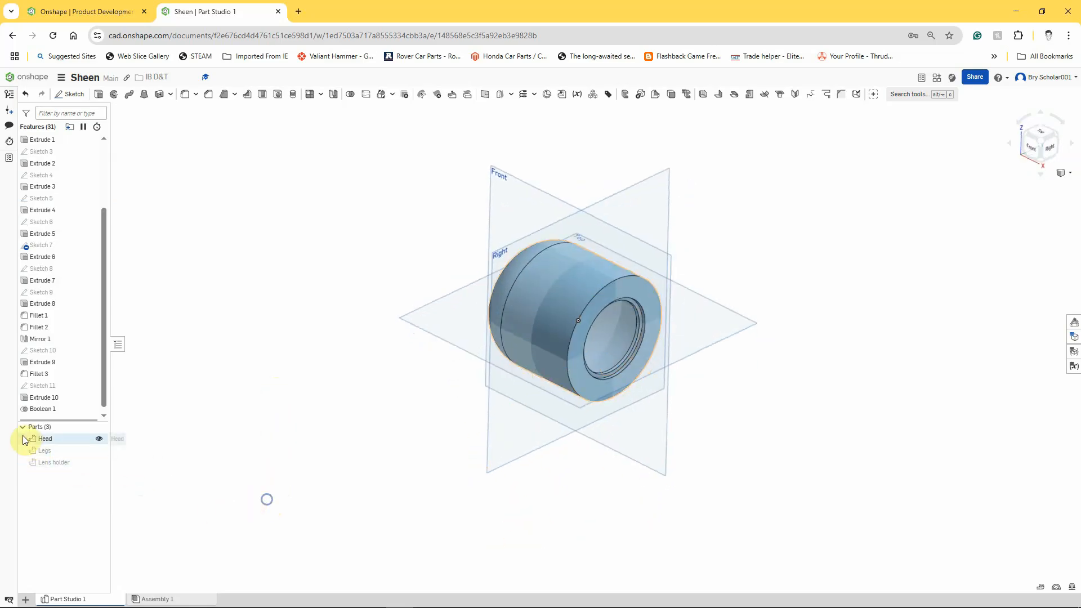
left_click(99, 451)
right_click_drag(250, 424, 218, 444)
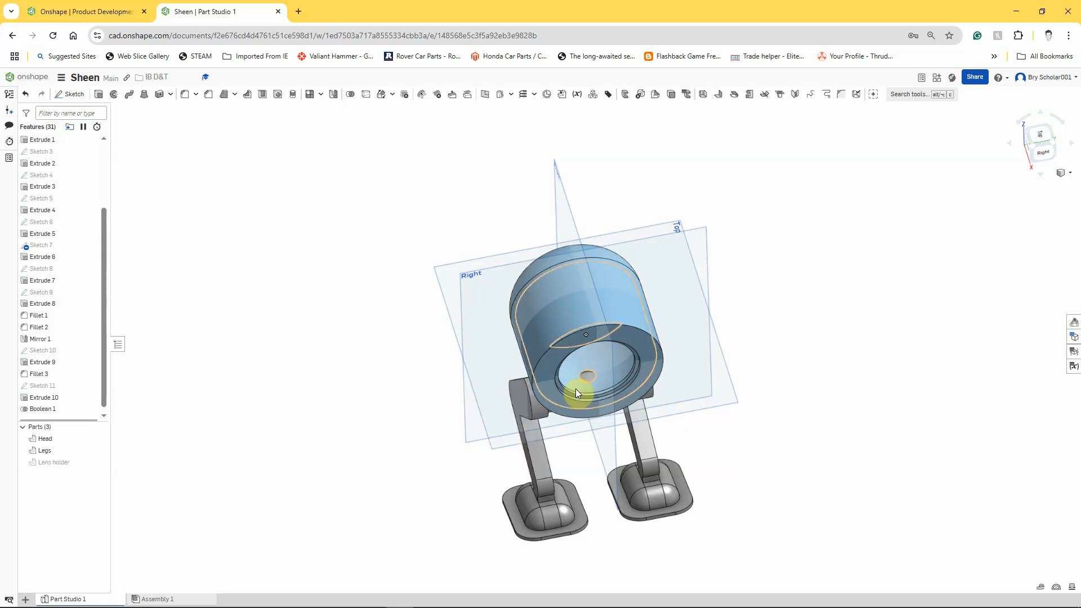
- Start a new sketch on the Top plane and view it normal to the screen
right_click(446, 275)
left_click(448, 289)
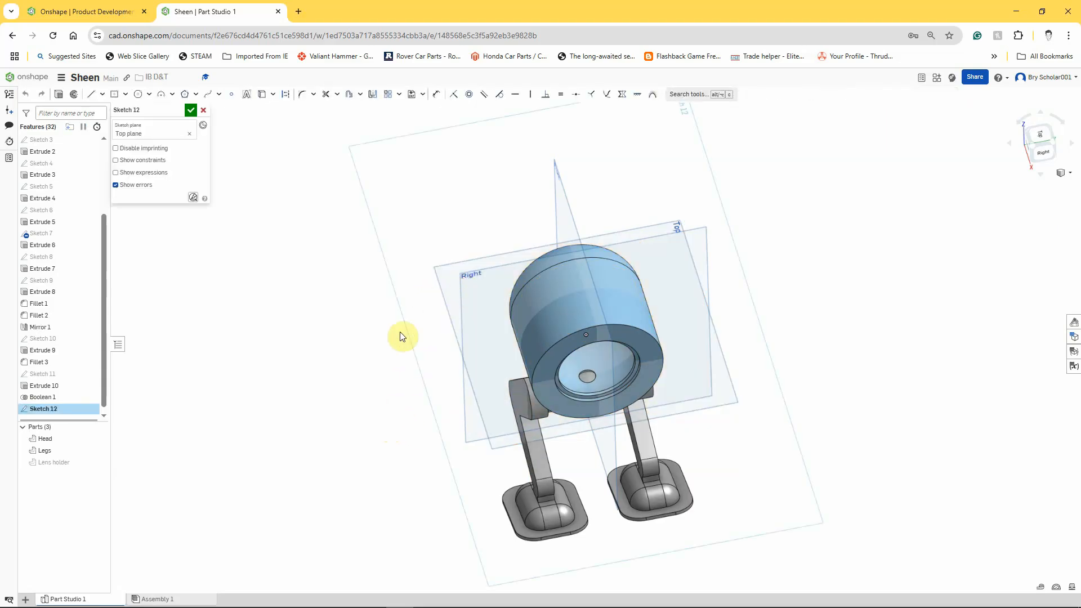
key("n")
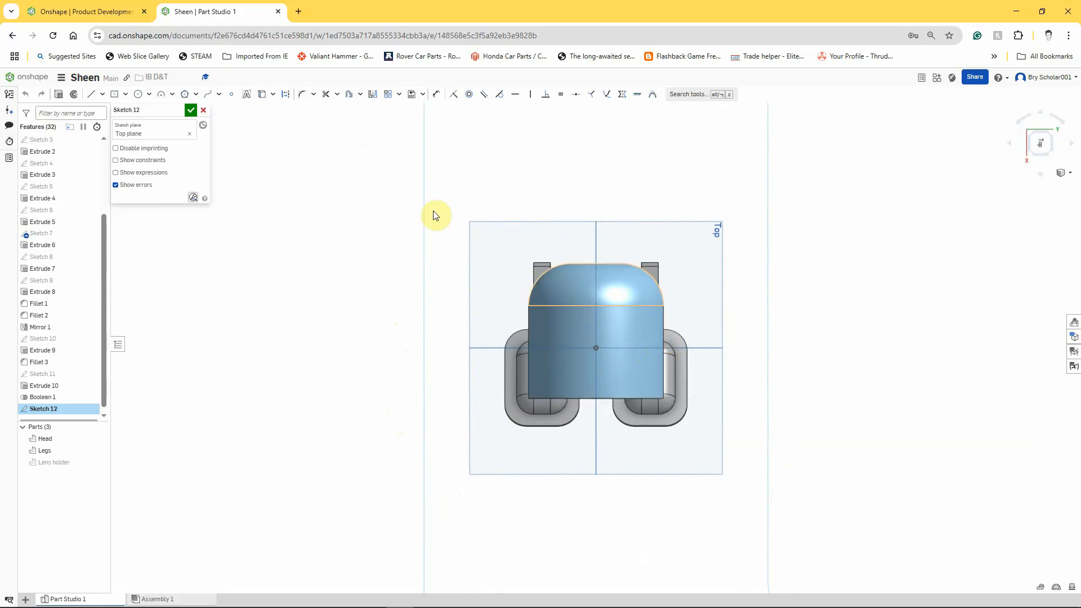
- Switch the model display to Translucent
left_click(138, 94)
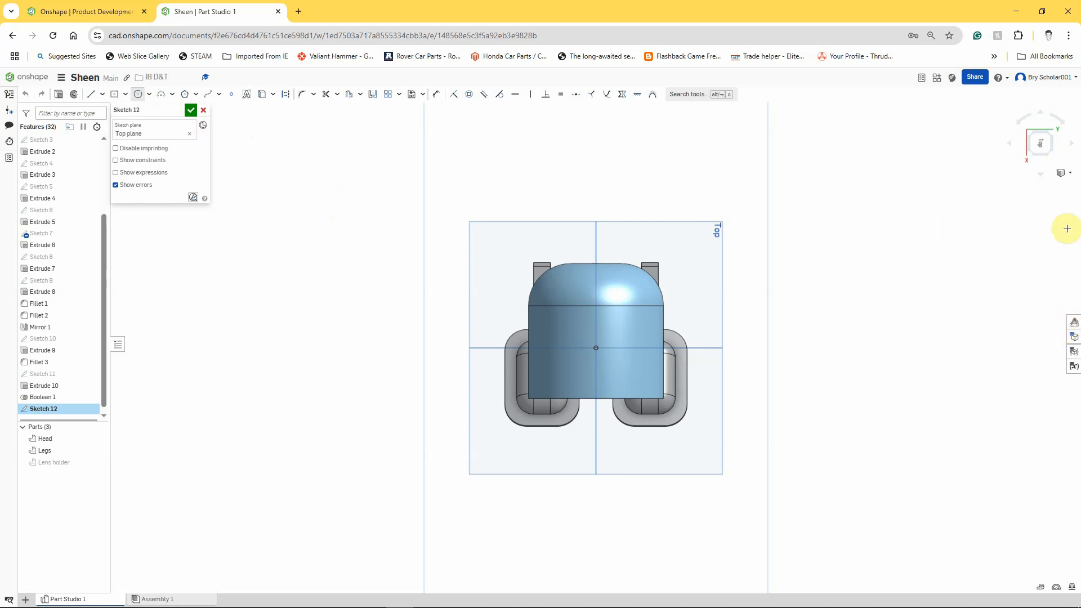
left_click(1070, 174)
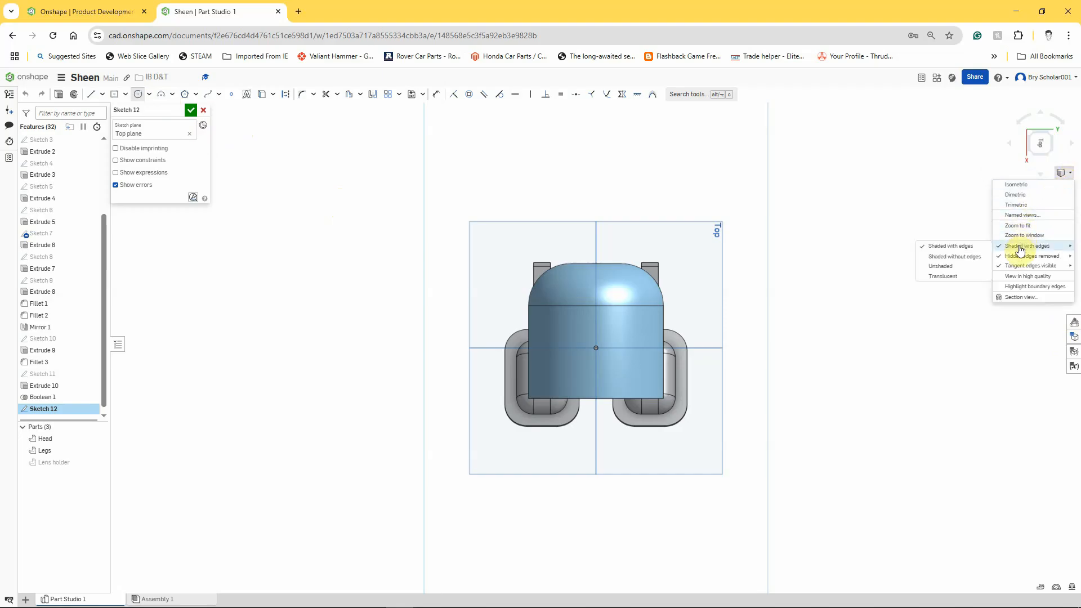
mouse_move(1031, 256)
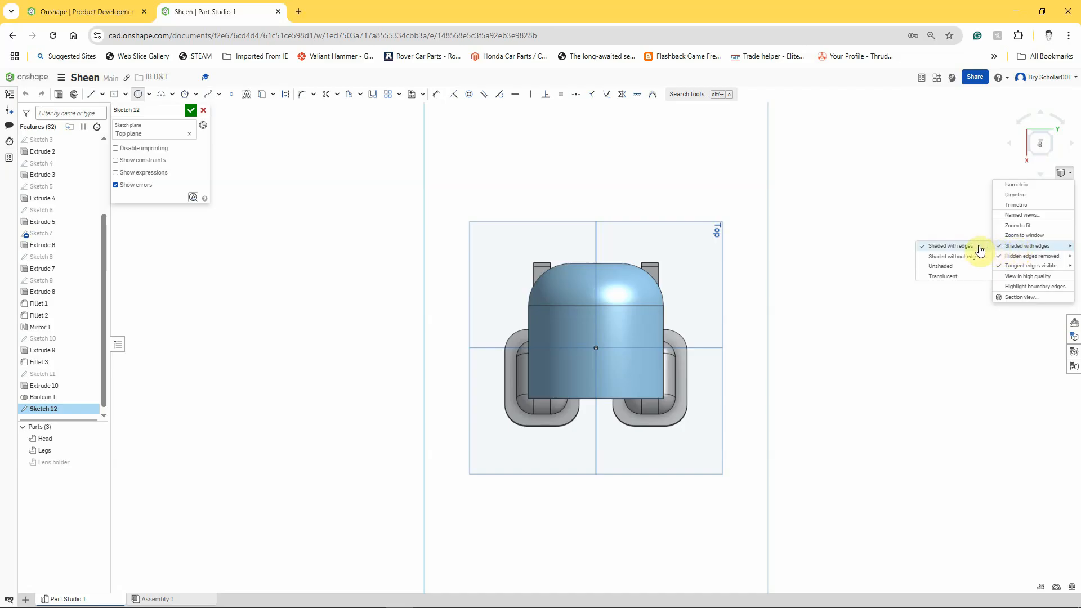
left_click(947, 277)
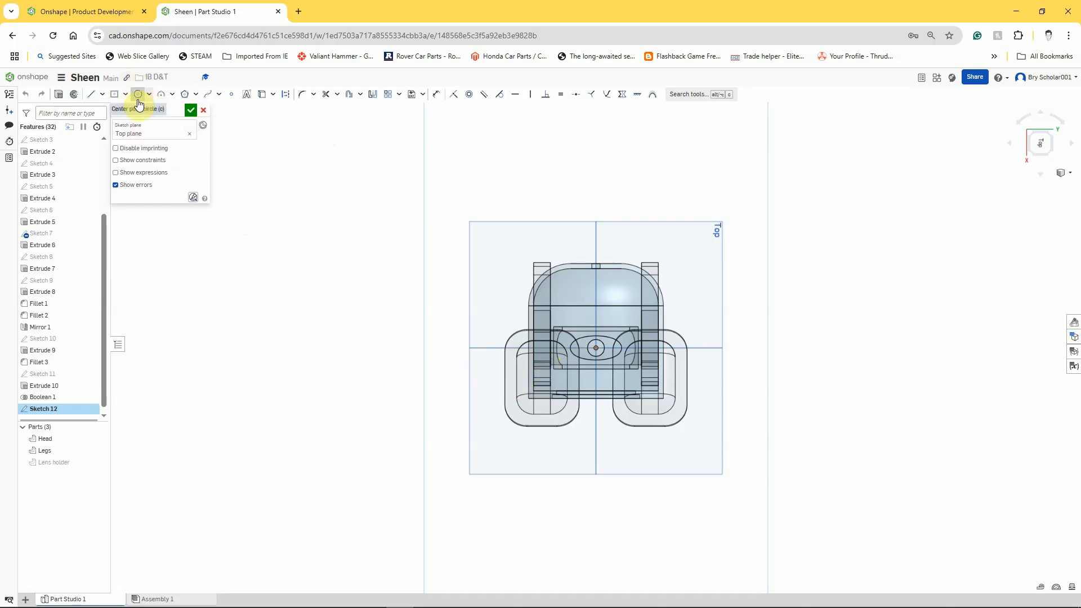
- Offset the Head hole's circular edge into the sketch, setting the offset distance to 0 mm
left_click(349, 94)
scroll(603, 367, "up", 5)
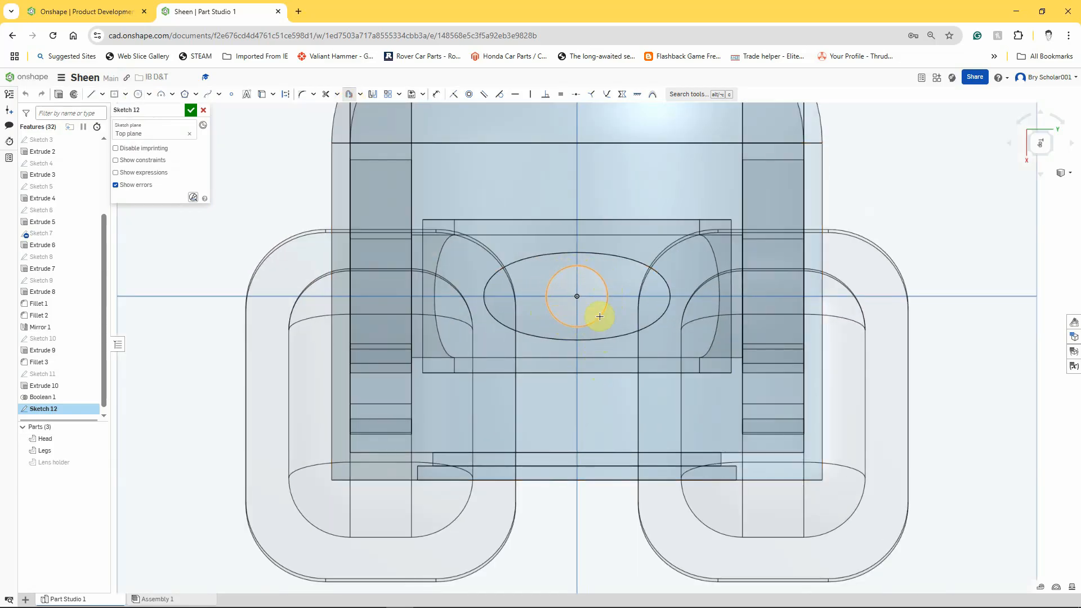
left_click(599, 277)
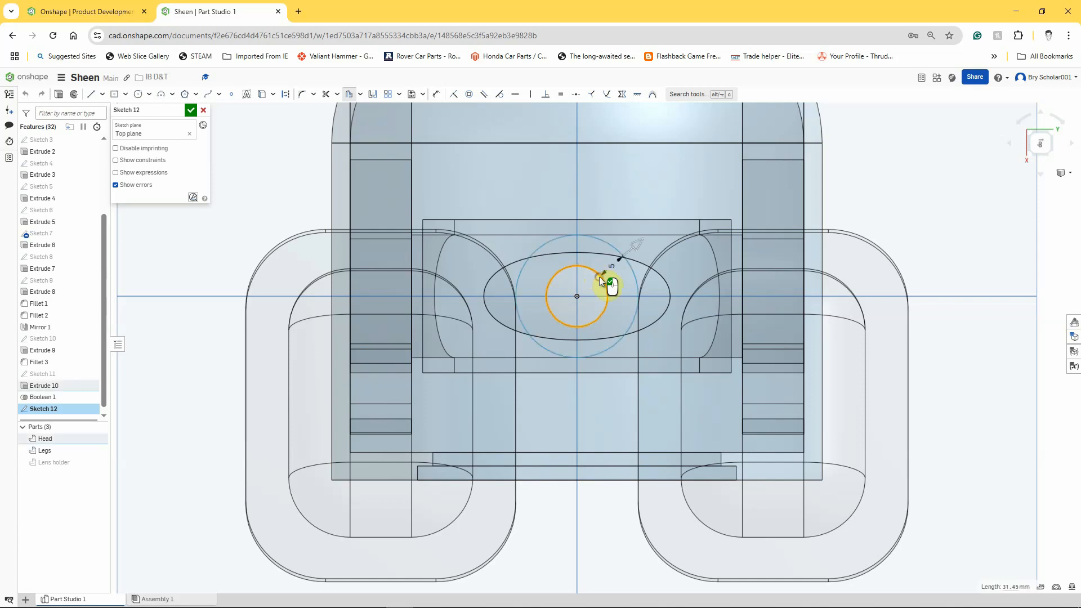
left_click_drag(633, 246, 608, 273)
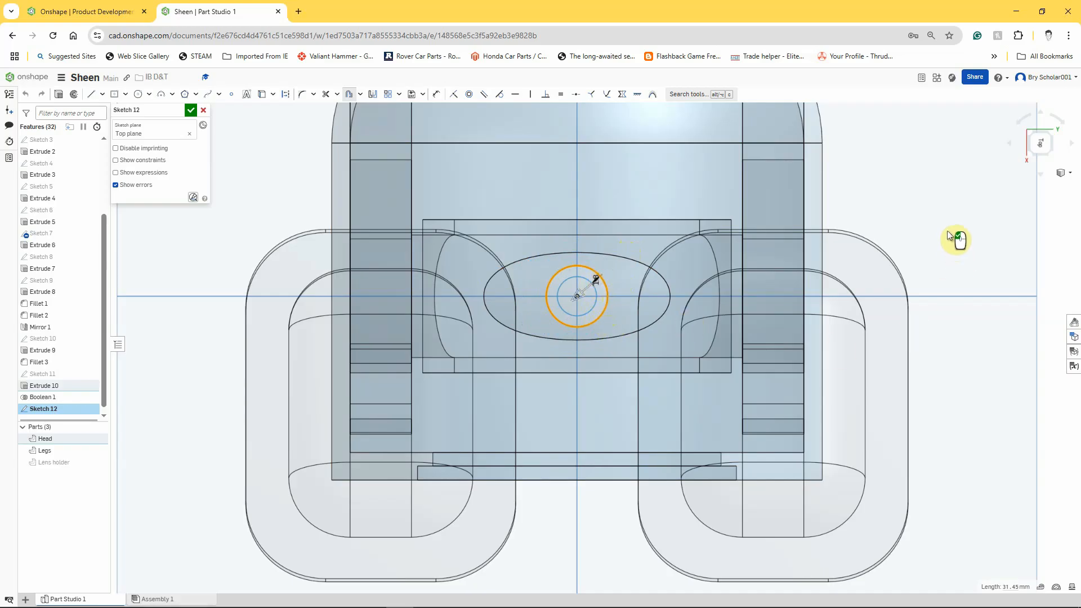
left_click(1045, 231)
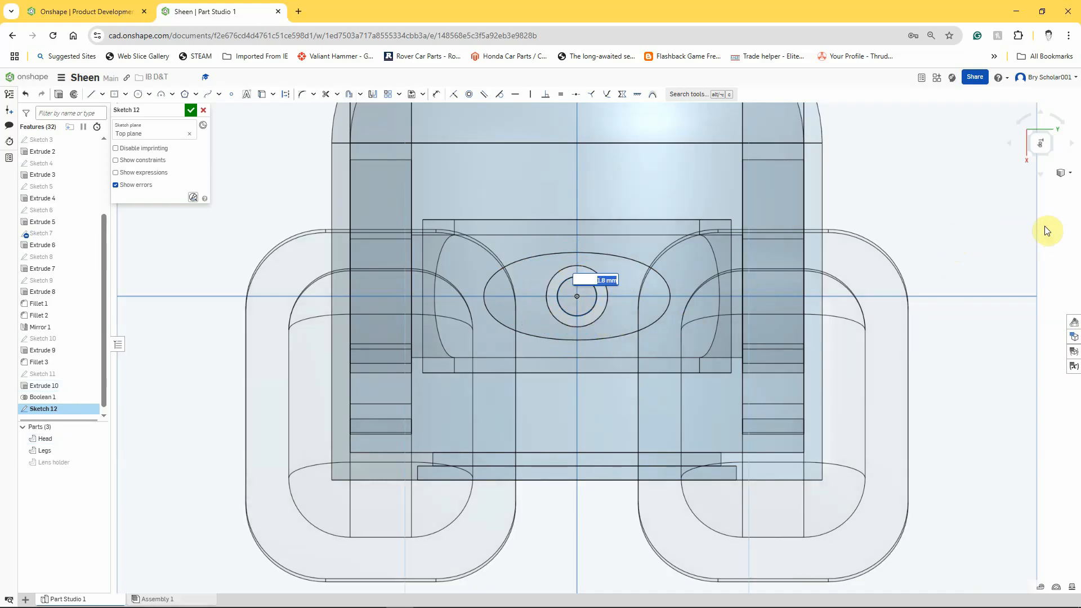
type("0.1")
key("Return")
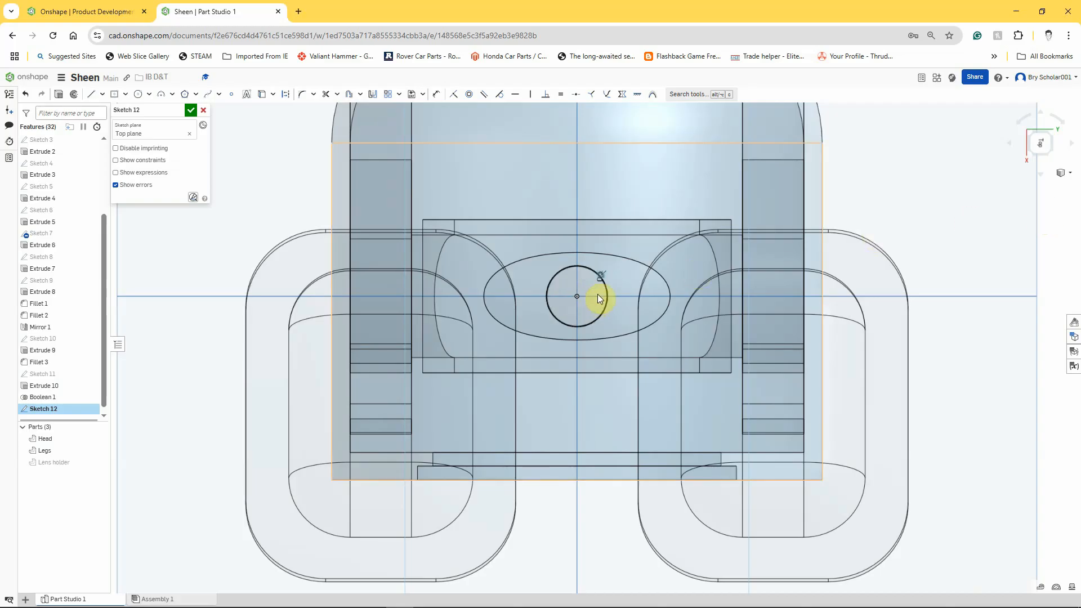
- Switch the model display back to Shaded with edges
scroll(597, 294, "up", 10)
scroll(609, 271, "down", 10)
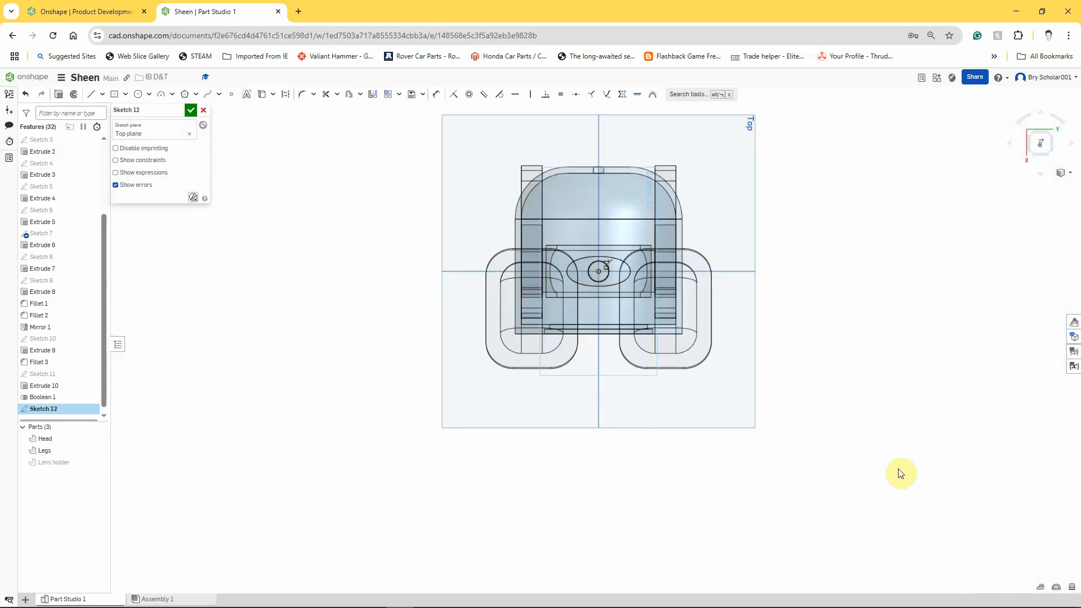
right_click_drag(900, 473, 897, 398)
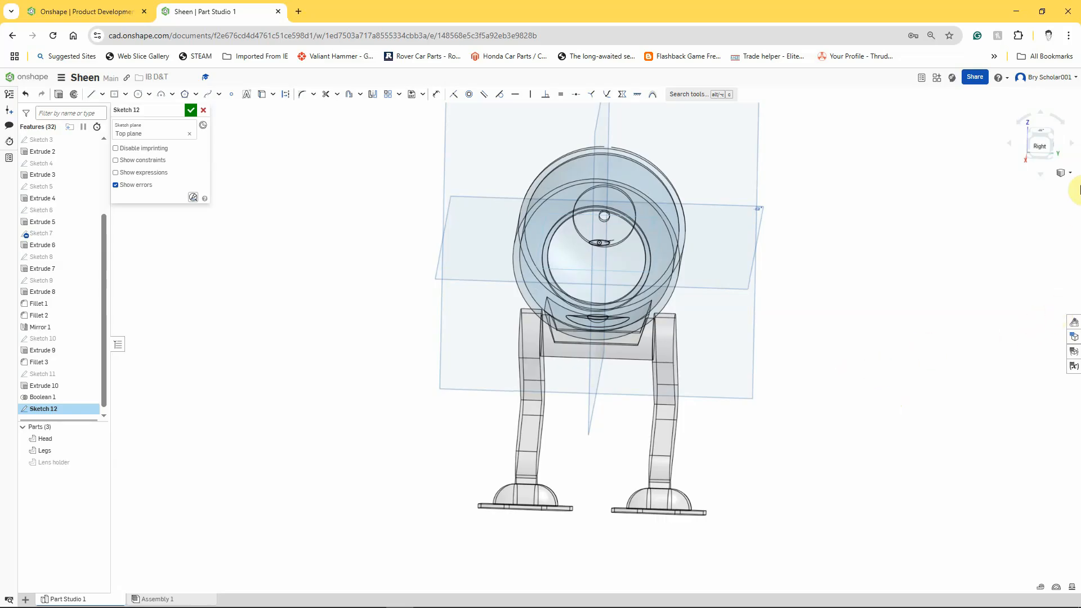
left_click(1074, 176)
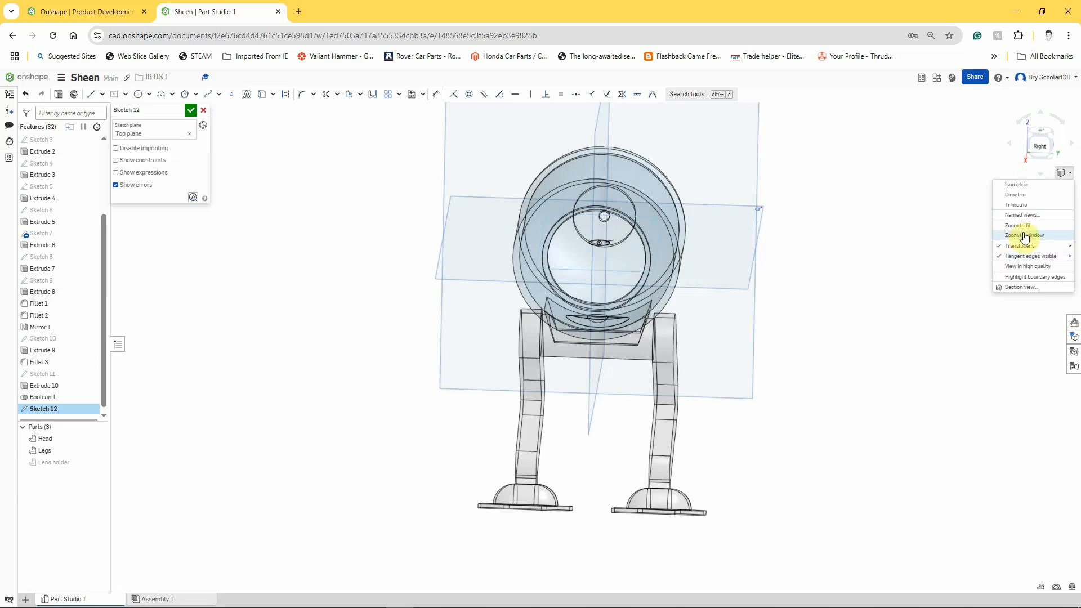
left_click(958, 246)
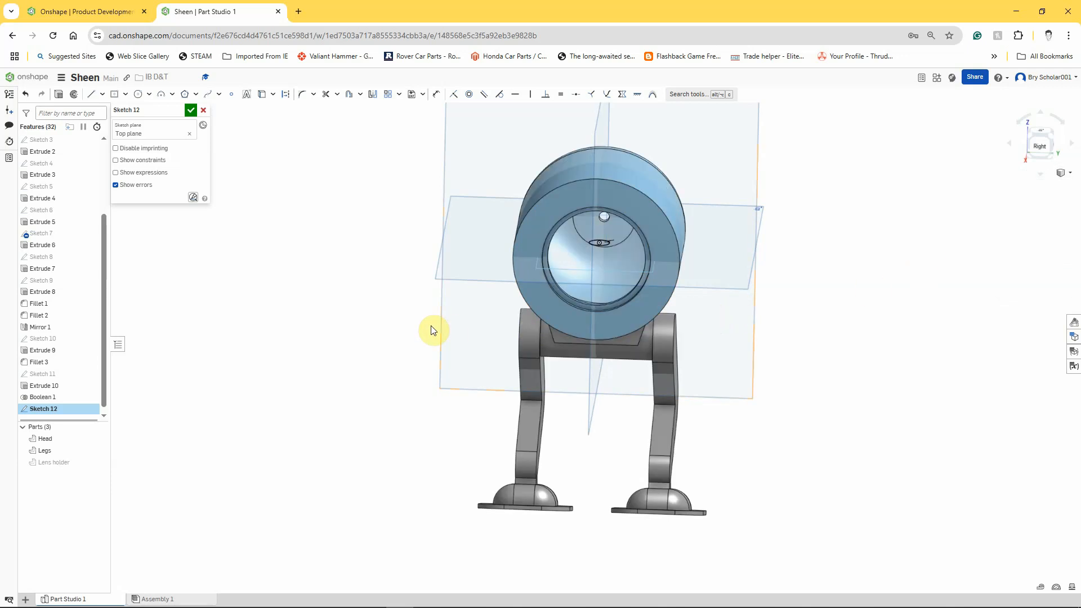
- Finish the sketch and start extruding its circle as a new part, flipping the direction downward
left_click(58, 94)
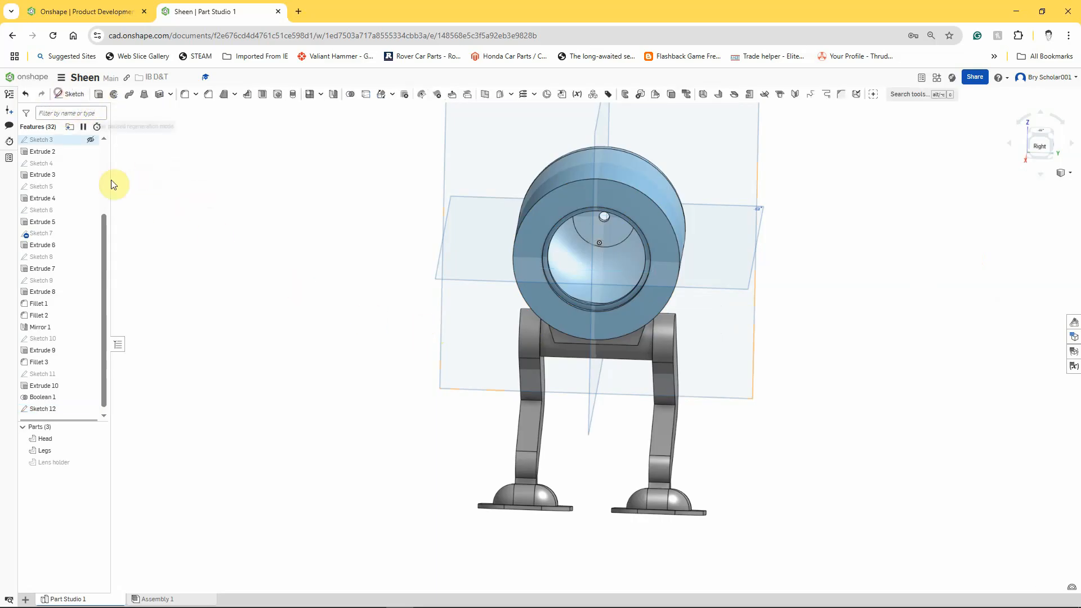
key("shift+e")
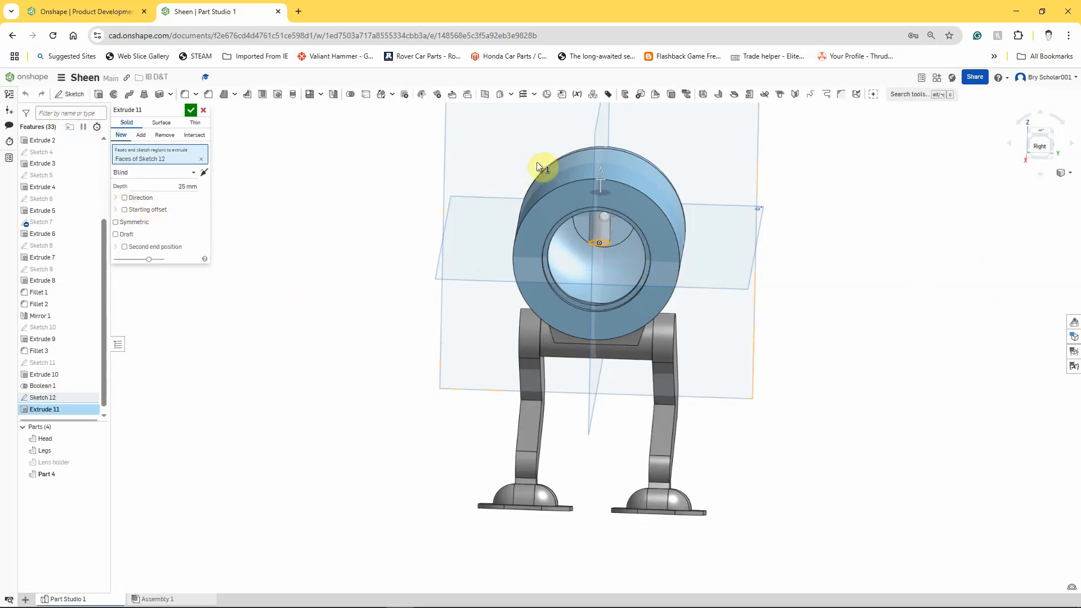
left_click(204, 173)
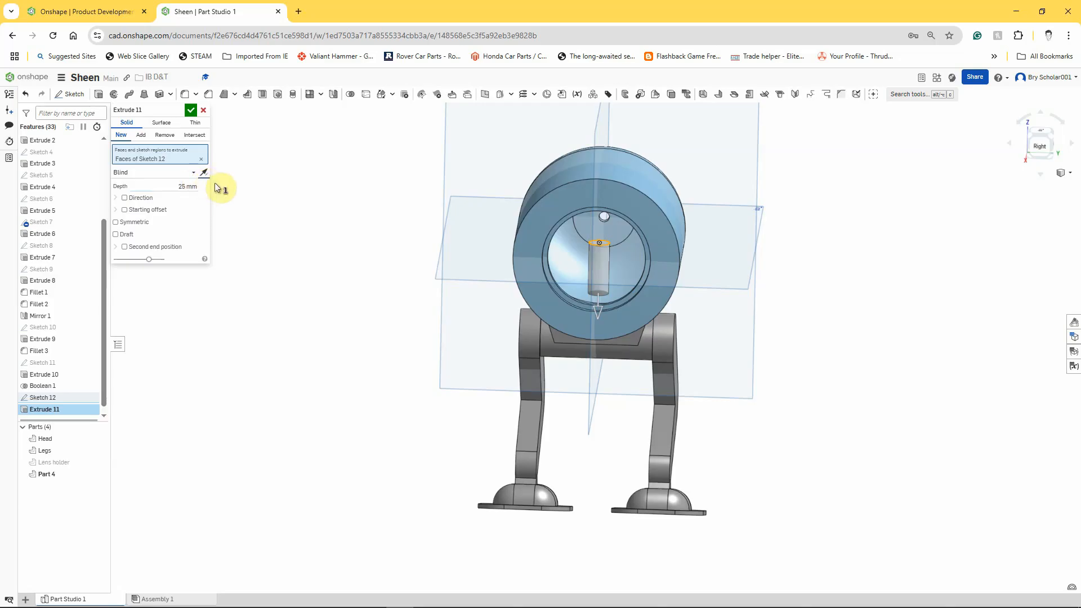
- Set the blind extrude depth to 35 mm
right_click_drag(254, 188, 255, 214)
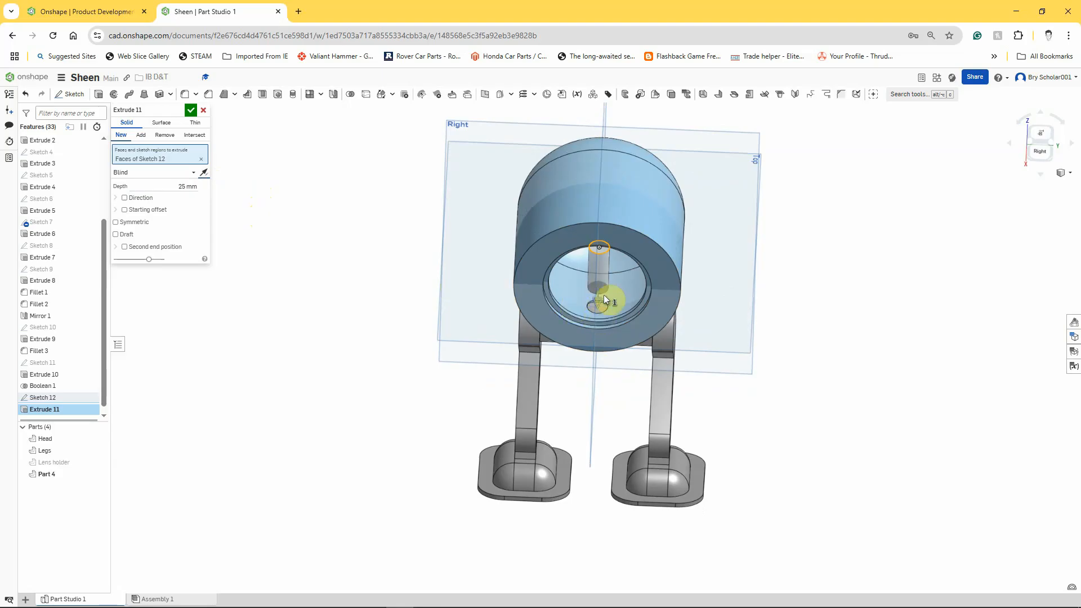
left_click(188, 188)
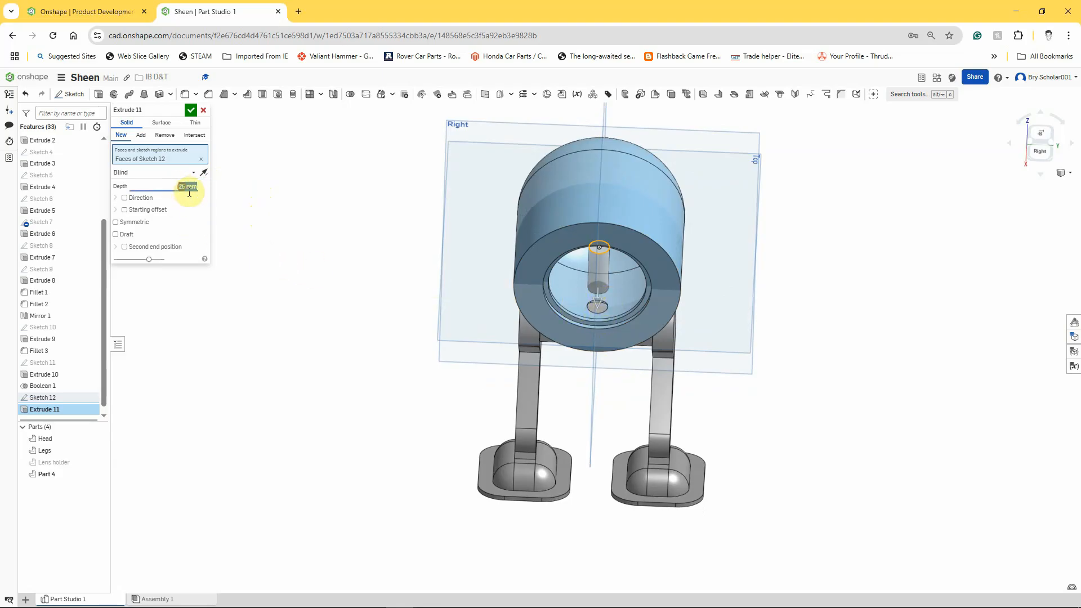
type("35")
key("Return")
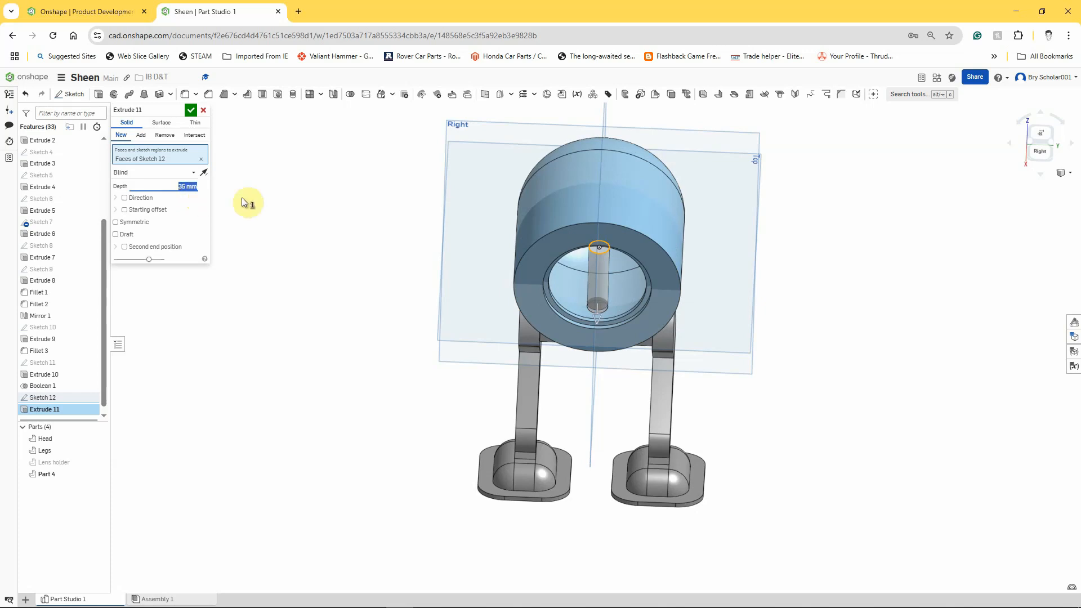
- Change the extrude end condition to Up to part and pick the Legs part as the target
mouse_move(347, 248)
right_mouse_down()
mouse_move(345, 174)
mouse_move(346, 264)
right_mouse_up()
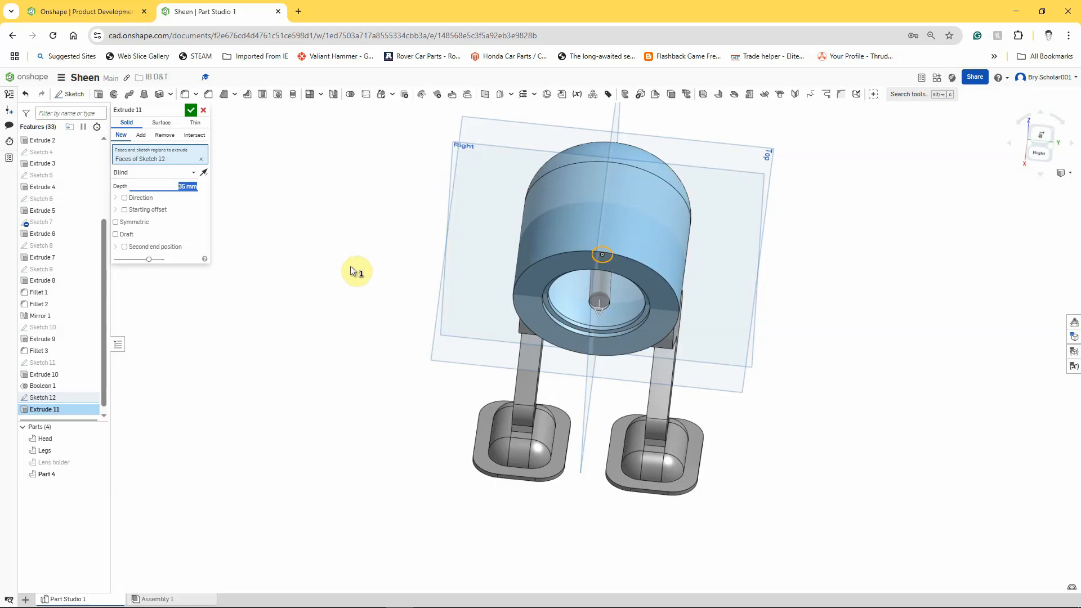
left_click(193, 175)
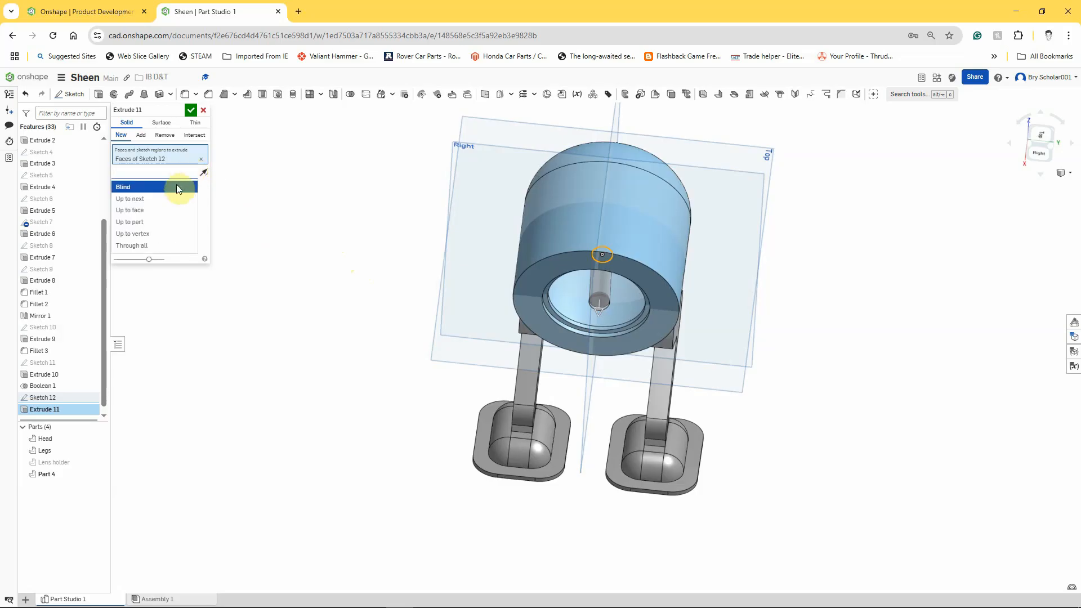
left_click(153, 222)
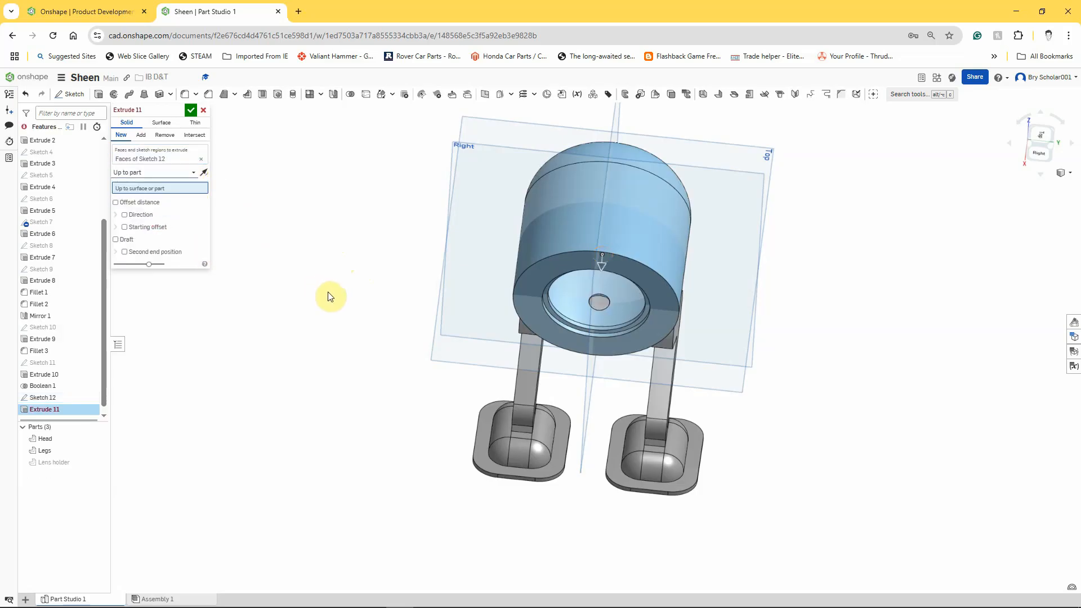
right_click_drag(358, 304, 362, 283)
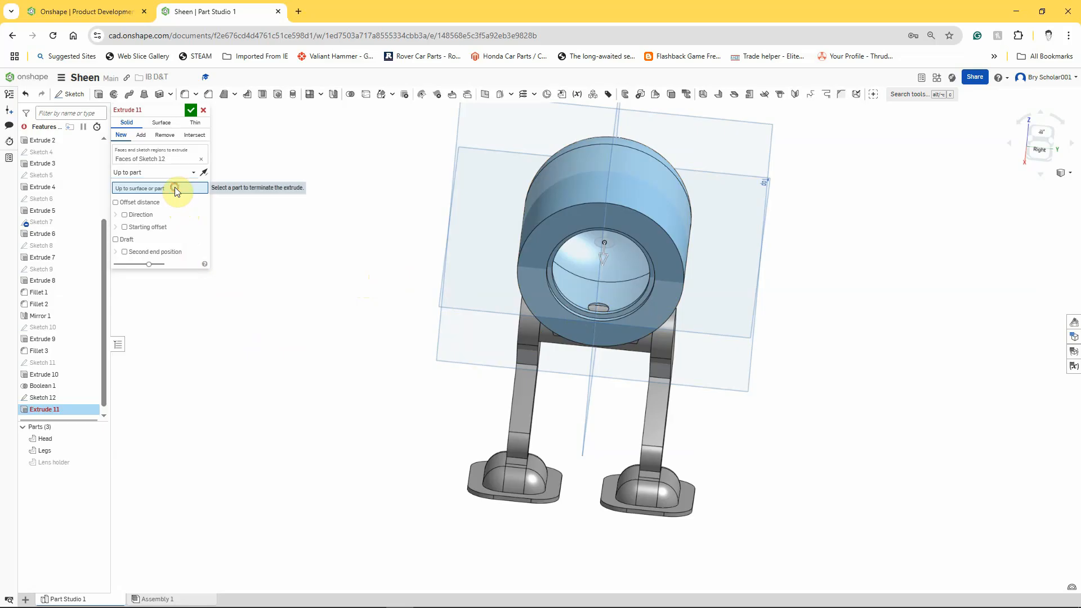
left_click(538, 342)
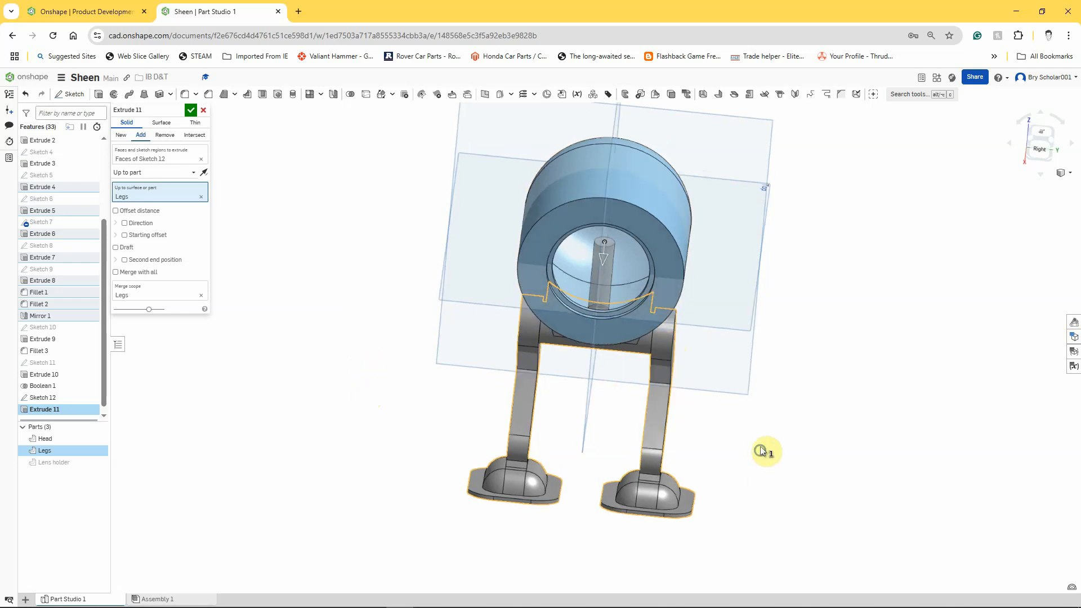
- Enable a second end position, flip its direction, set its blind depth to 35 mm, and confirm the extrude
right_click_drag(760, 449, 749, 430)
left_click(123, 260)
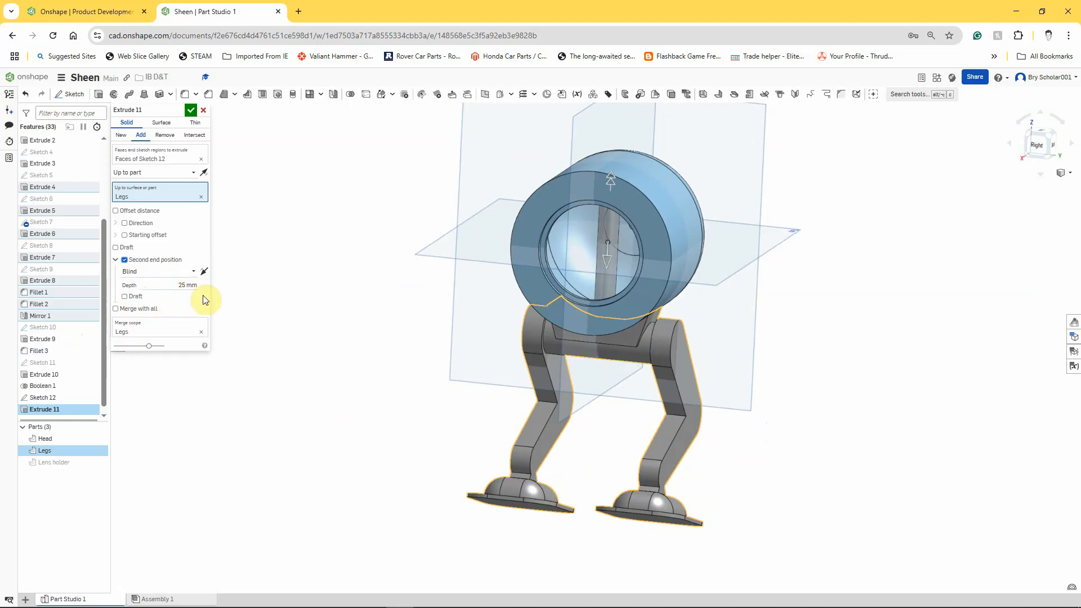
left_click(204, 272)
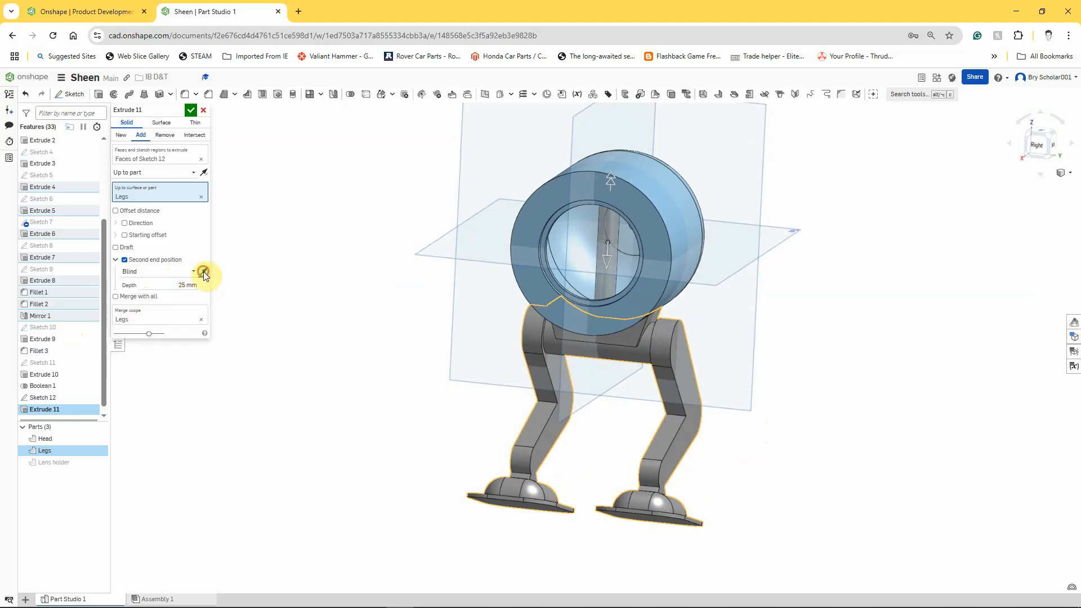
right_click_drag(455, 214, 468, 239)
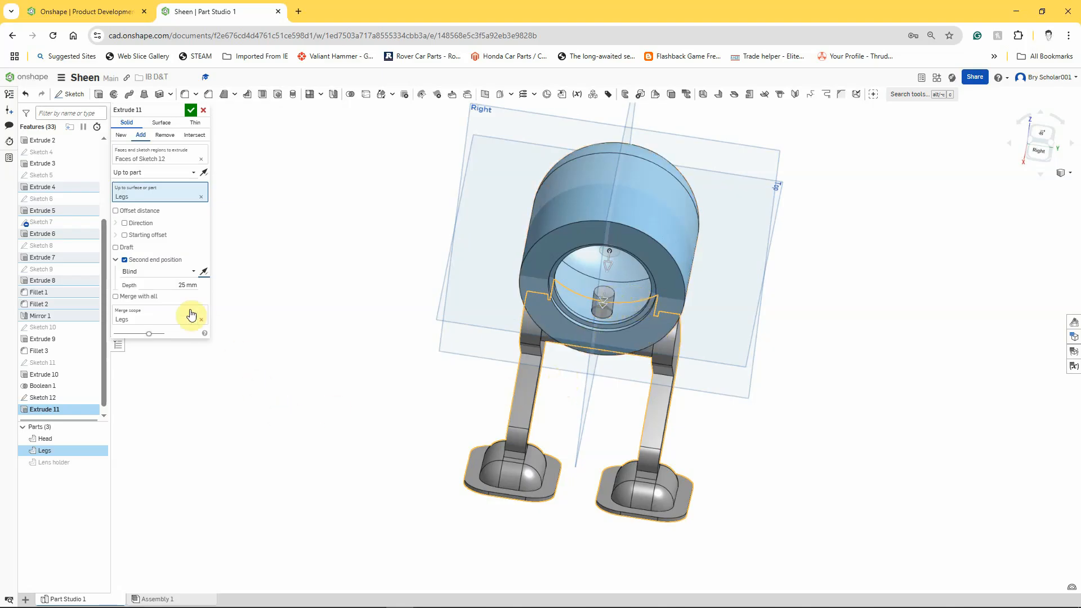
left_click(201, 287)
type("35")
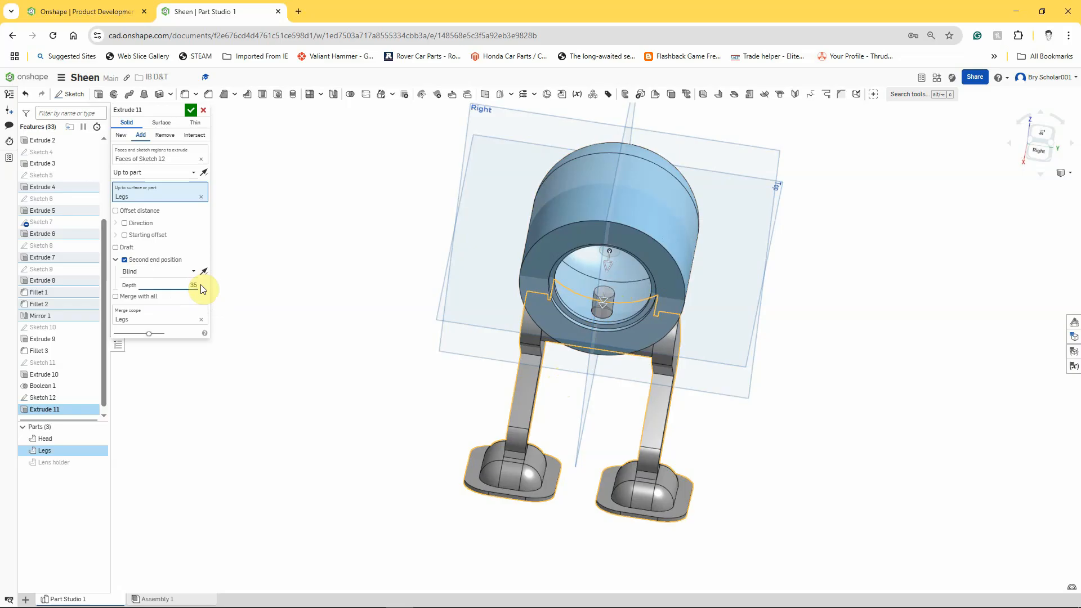
left_click(202, 285)
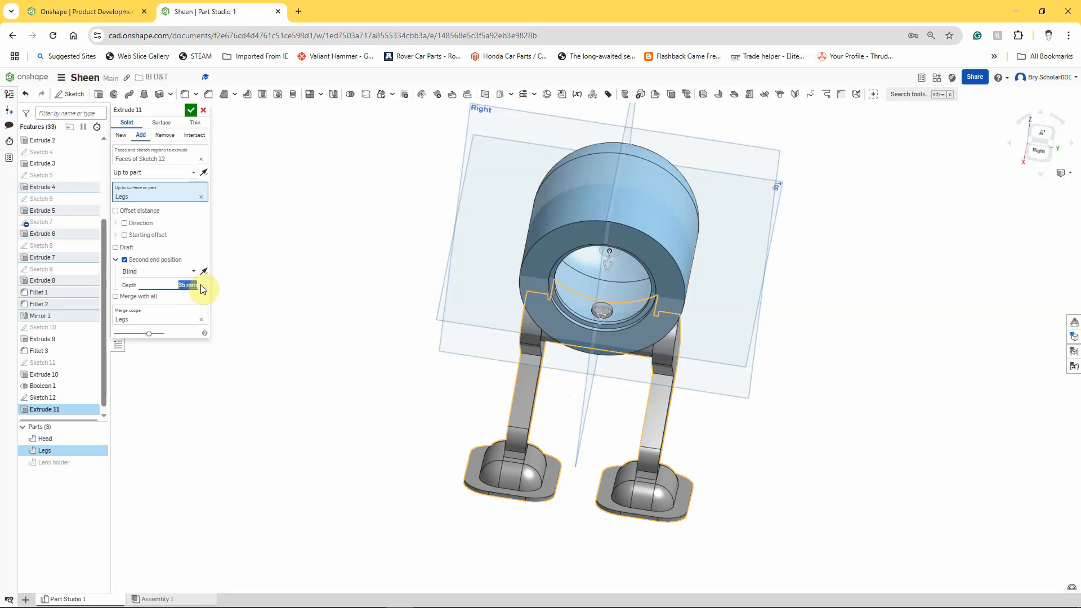
scroll(614, 319, "up", 5)
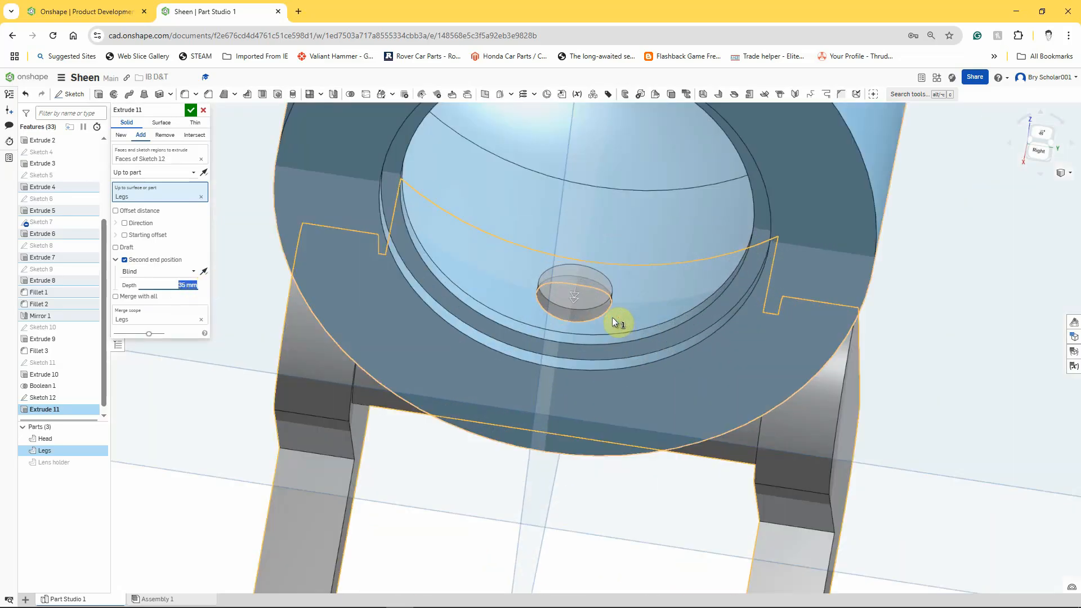
scroll(613, 316, "down", 5)
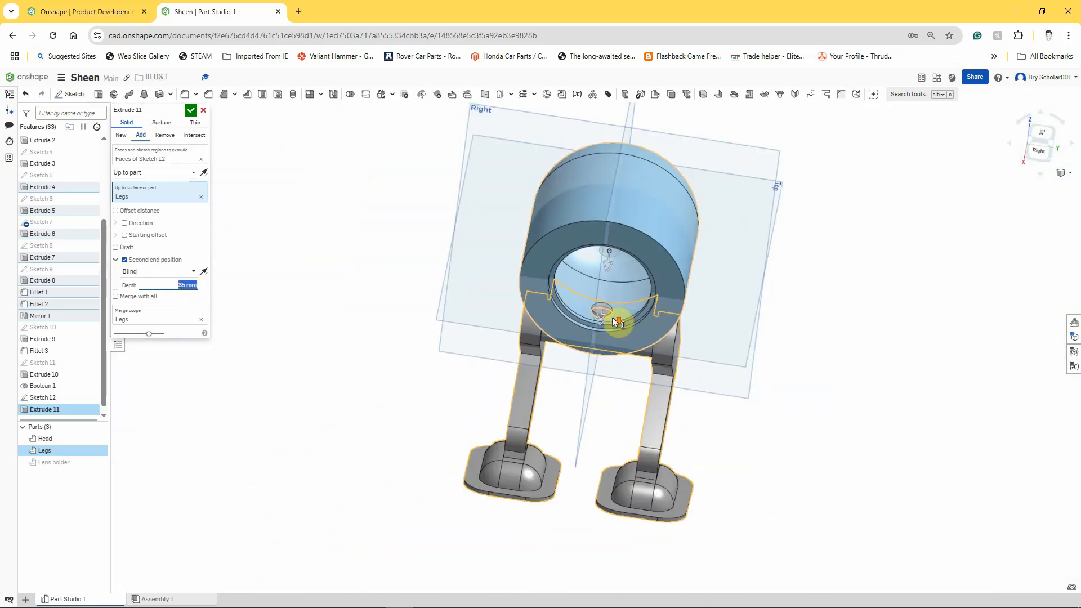
left_click(190, 110)
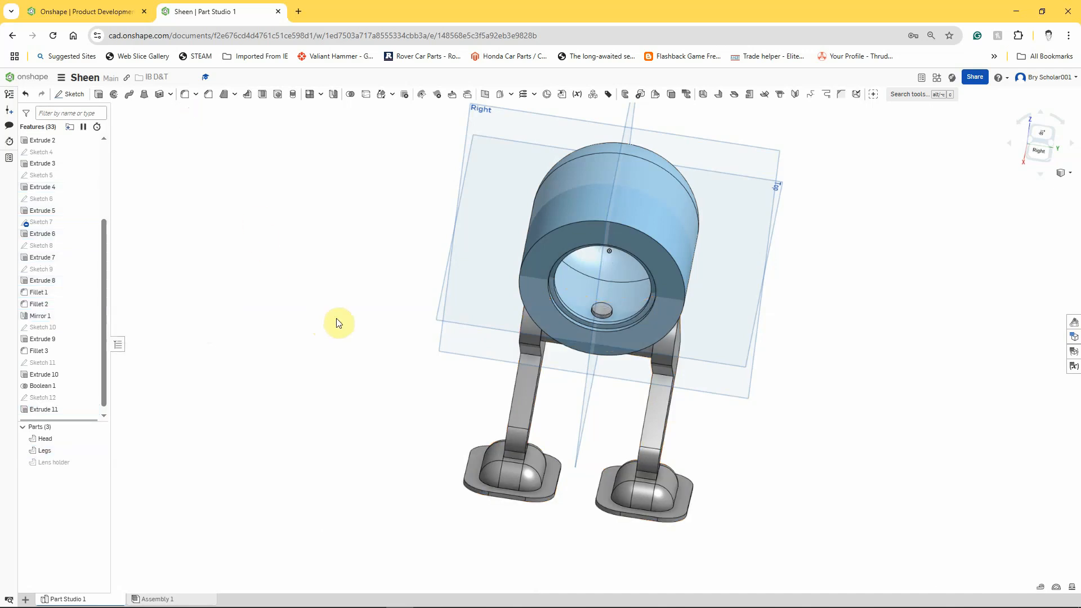
right_click_drag(338, 353, 395, 346)
right_click(288, 349)
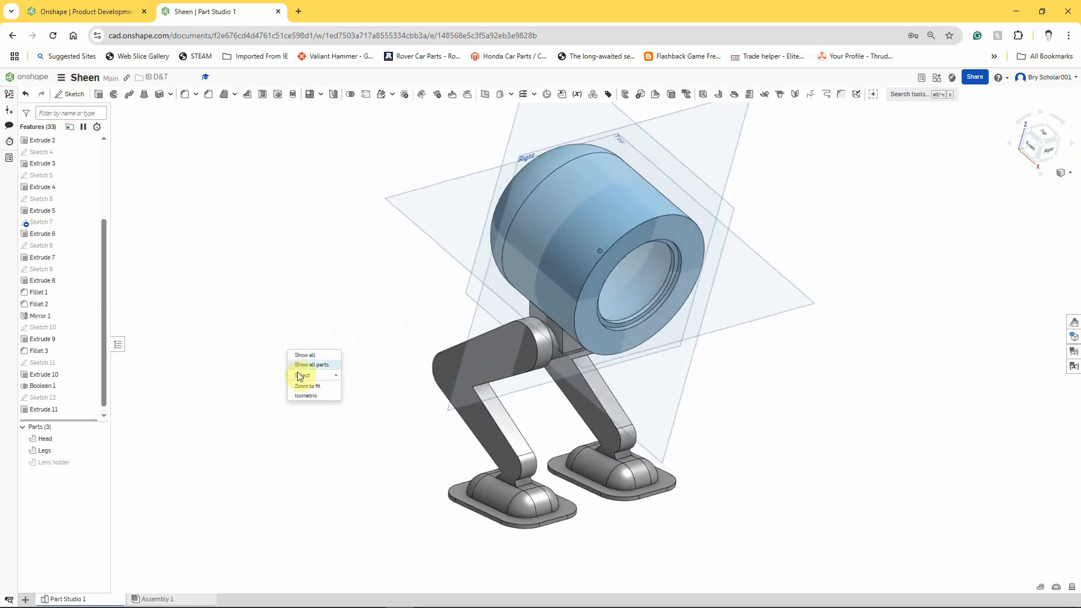
left_click(305, 397)
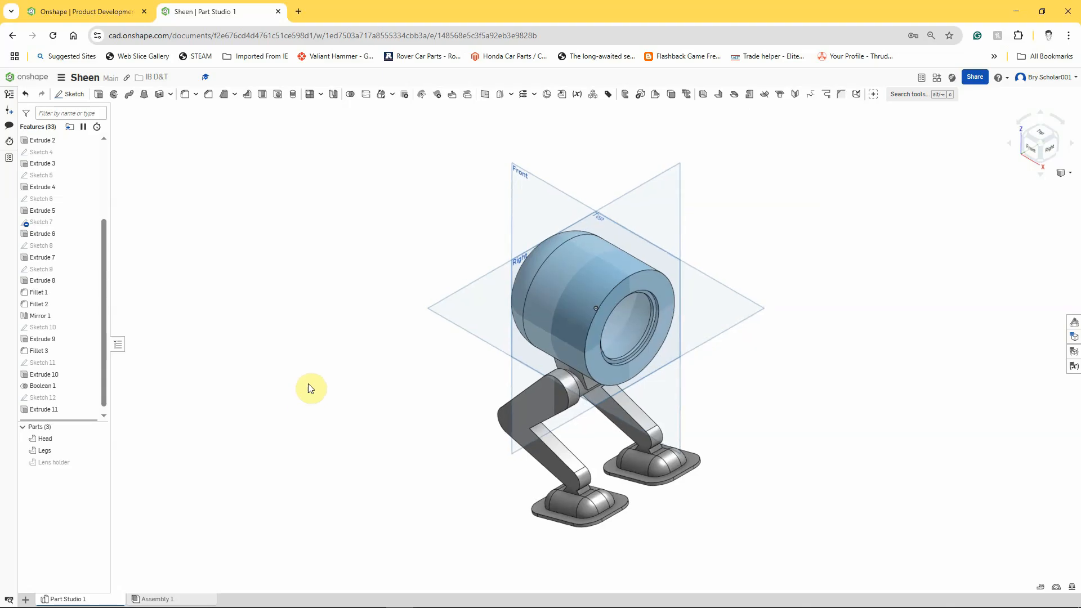